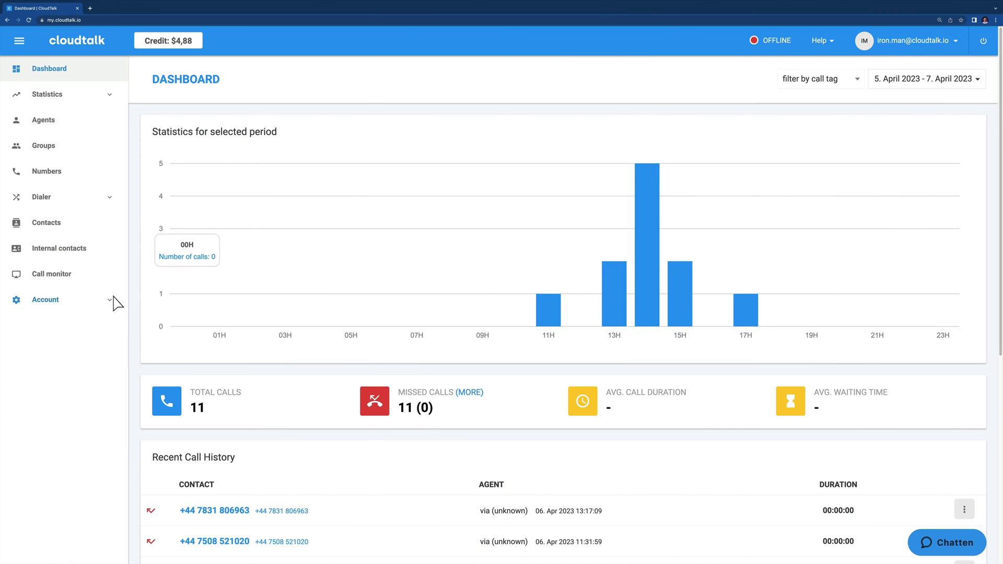
Step: Create conference room 'conference room 2' with PIN authentication beside Conference room 1
click(88, 302)
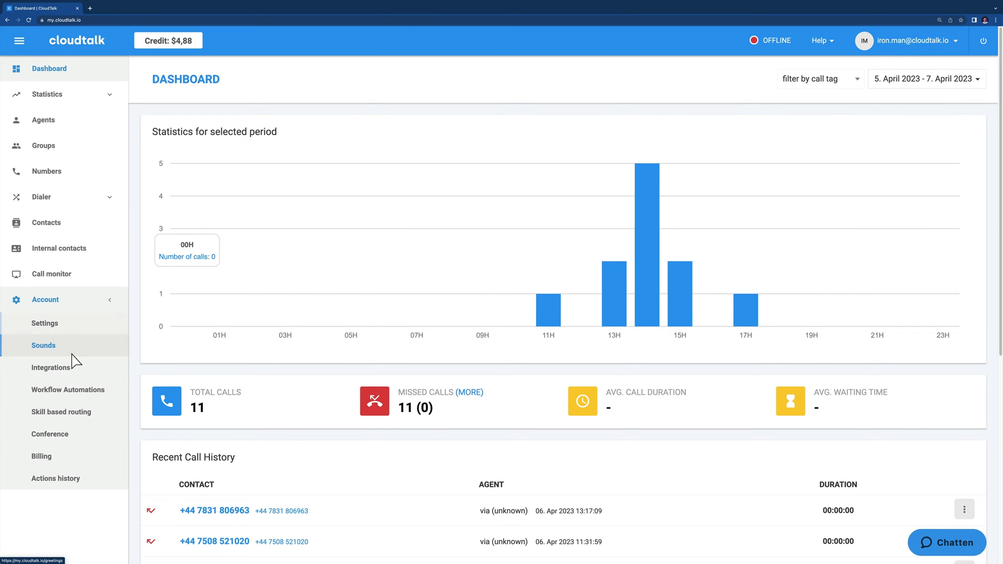
click(62, 433)
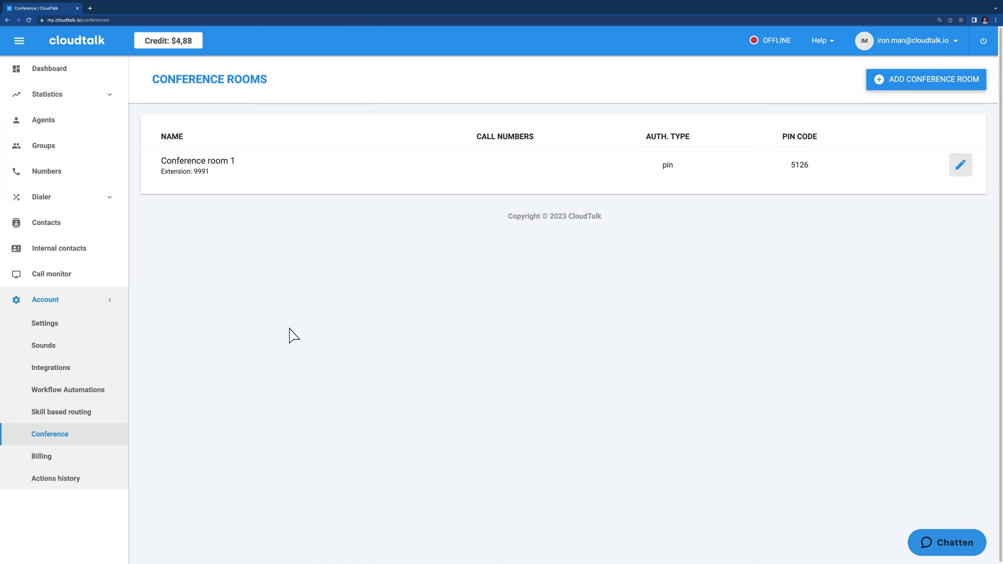
click(892, 86)
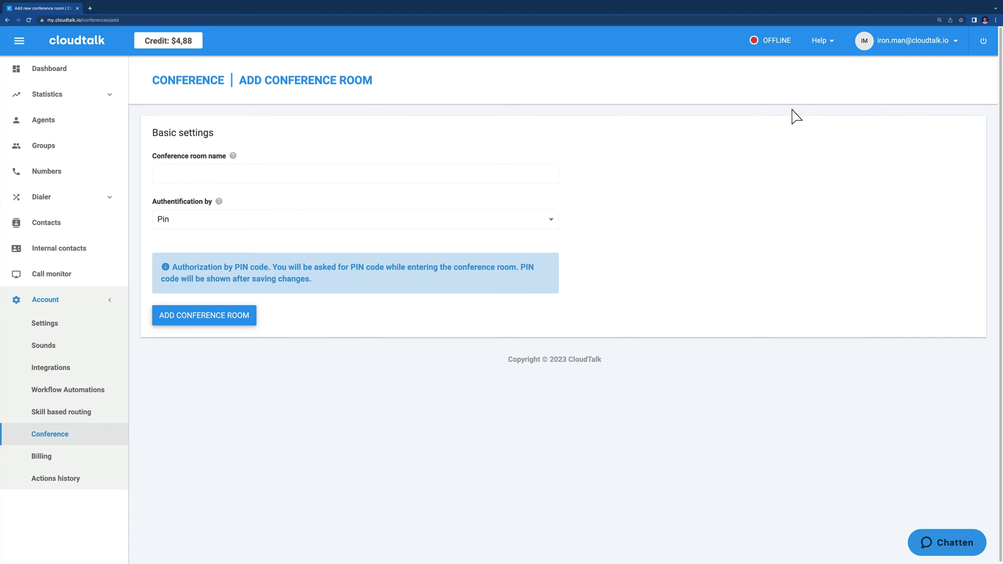
click(201, 173)
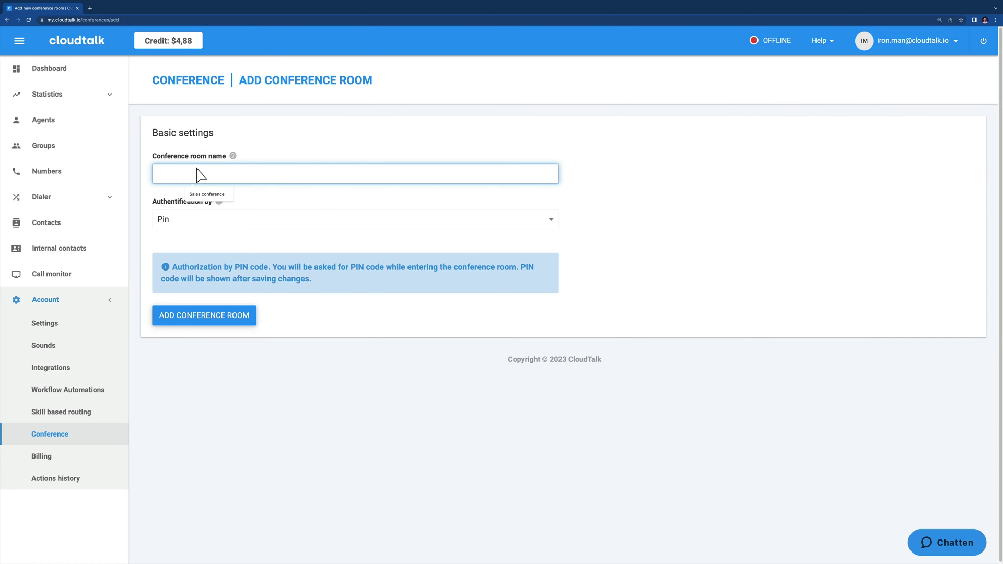
text(conference room 2)
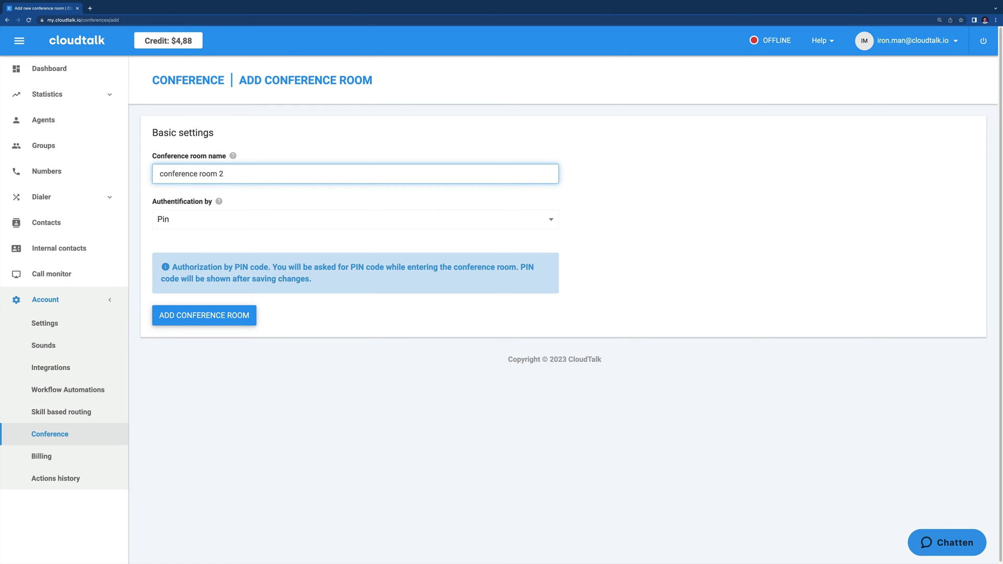
click(189, 221)
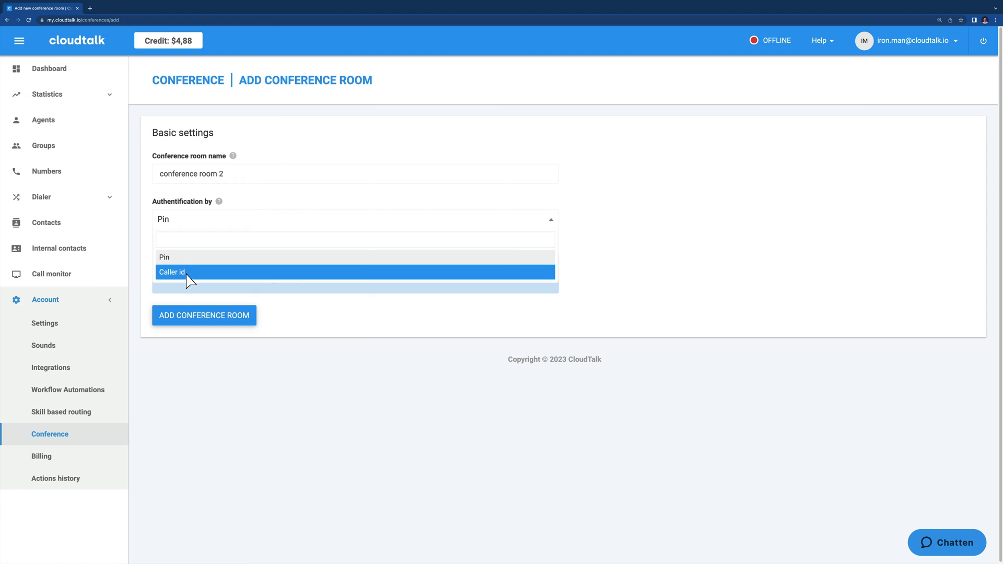
click(177, 258)
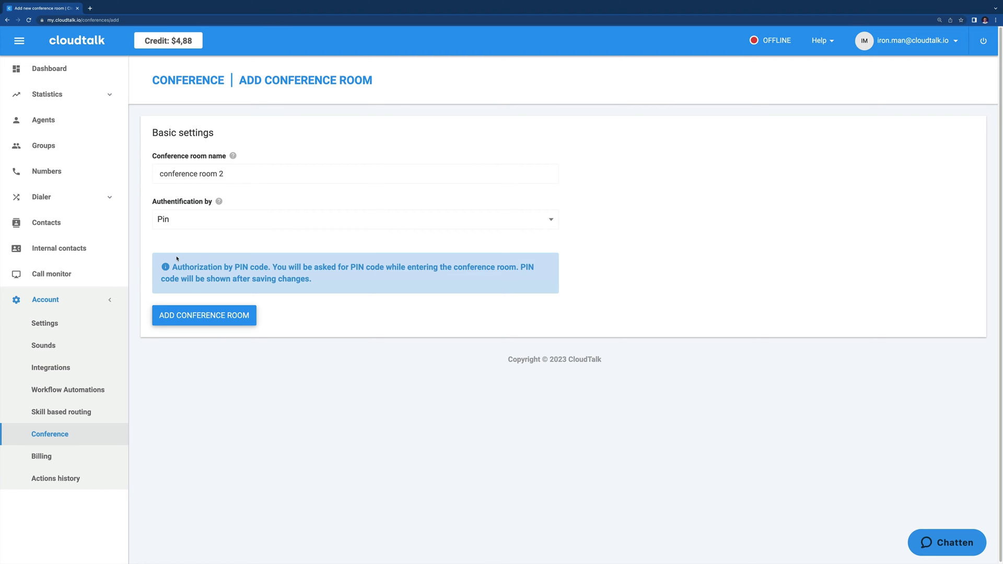
click(184, 316)
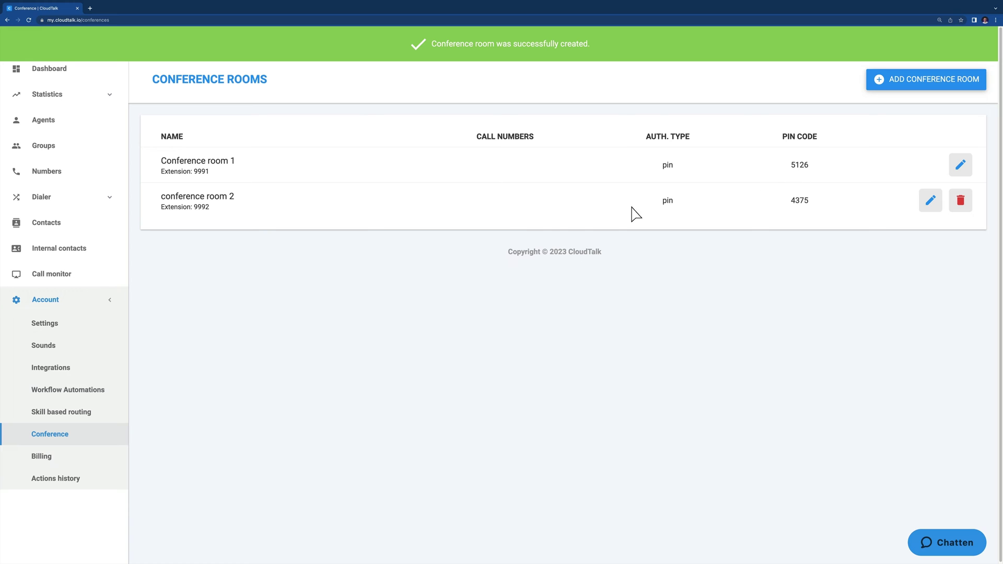
click(40, 178)
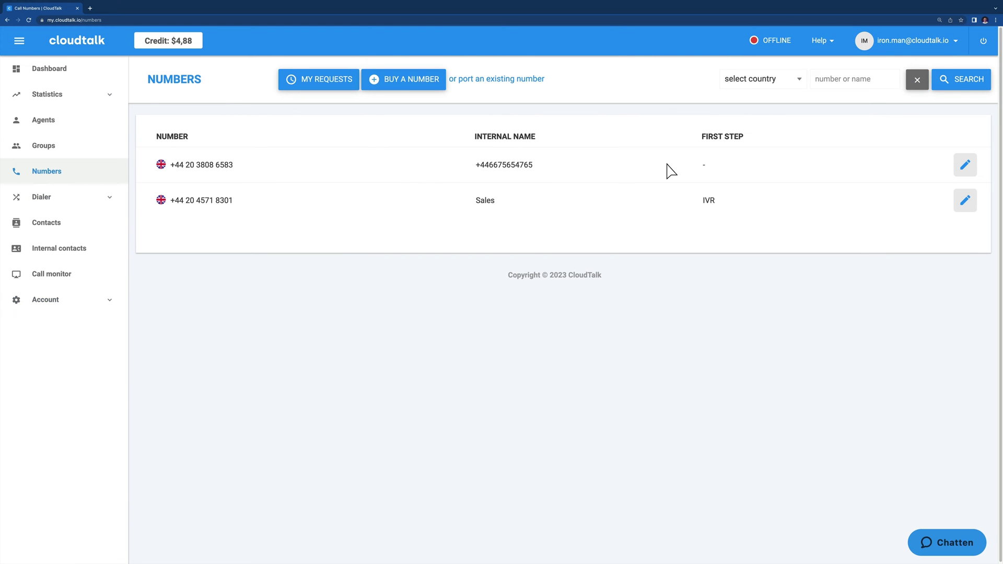
click(964, 165)
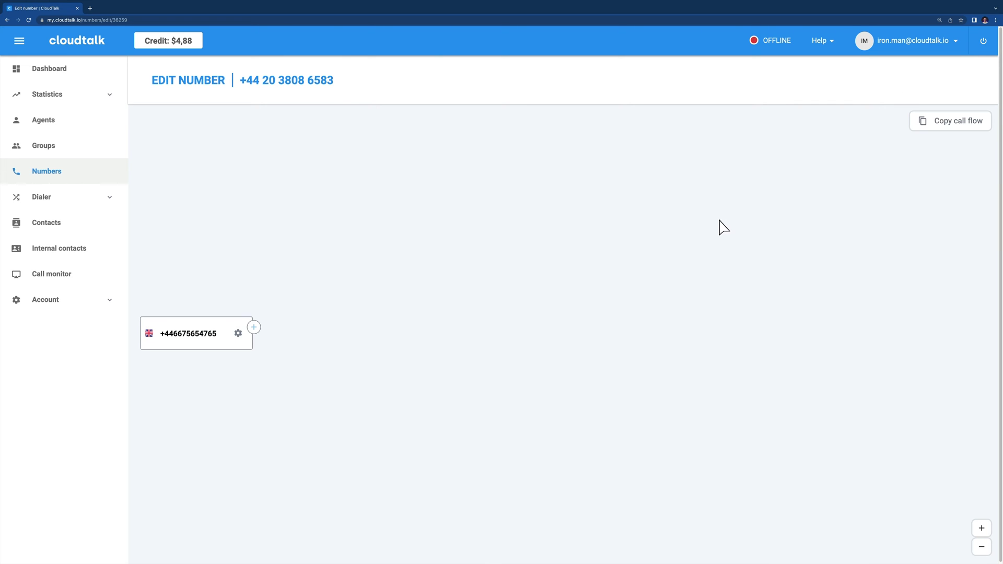
click(253, 330)
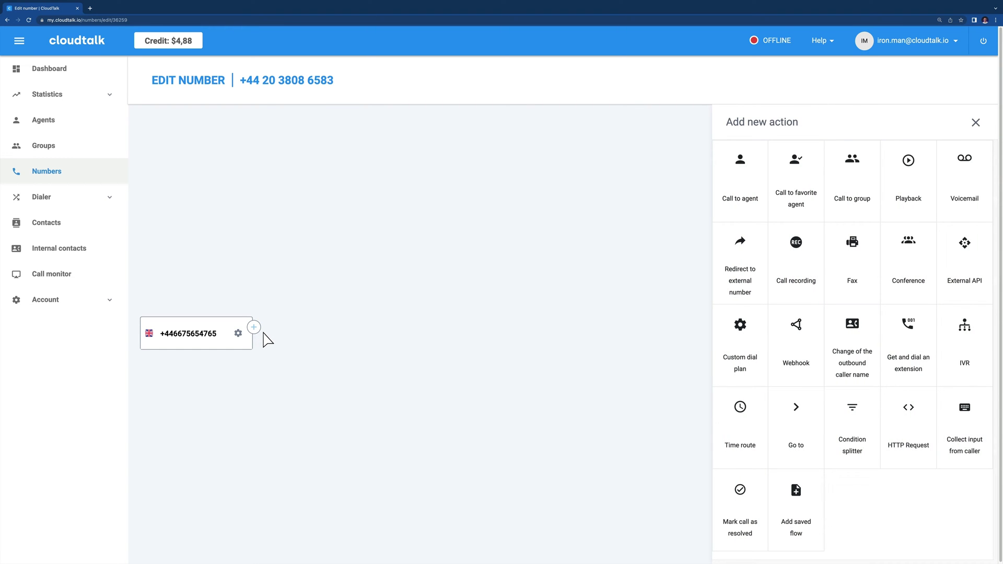
click(904, 291)
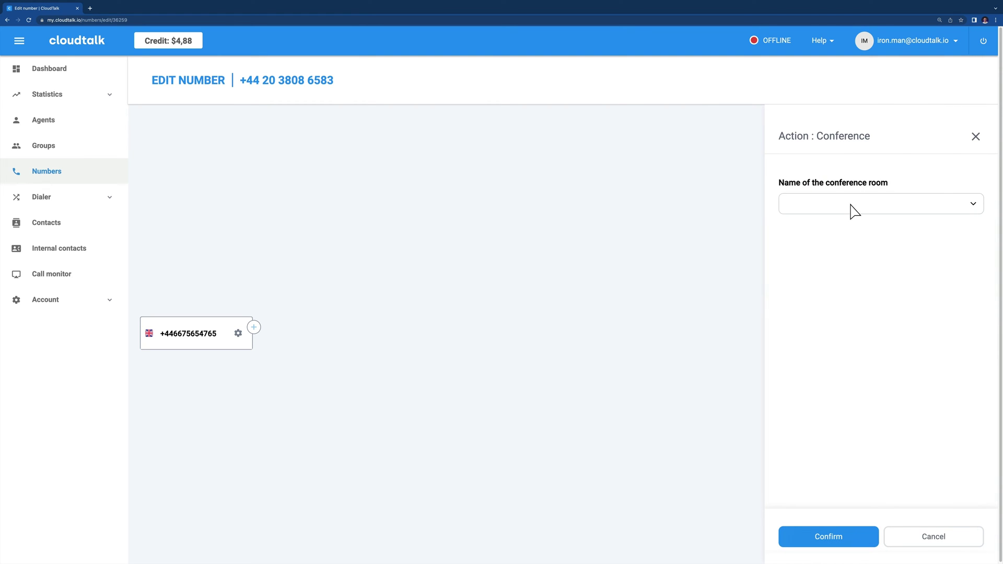
click(853, 209)
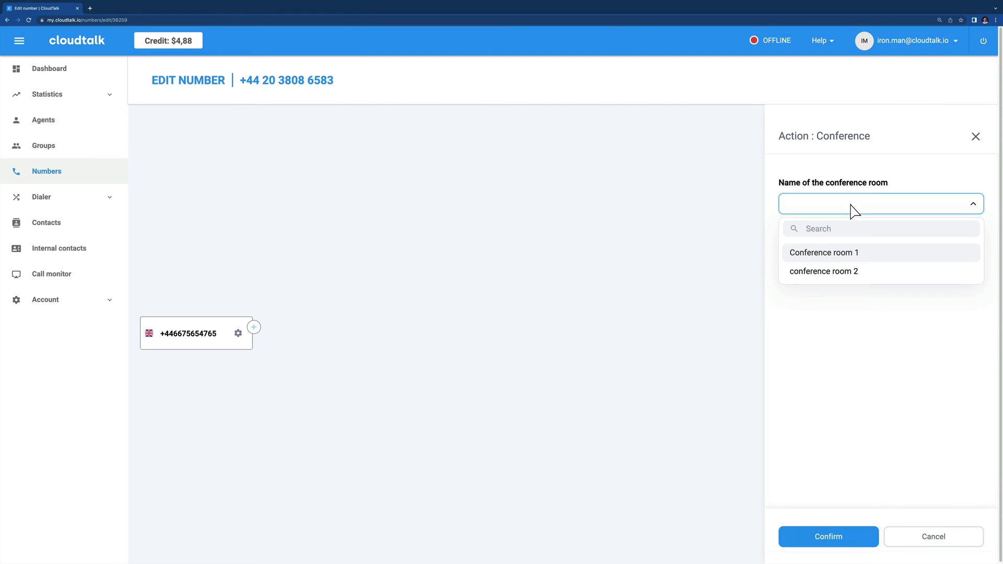
click(835, 271)
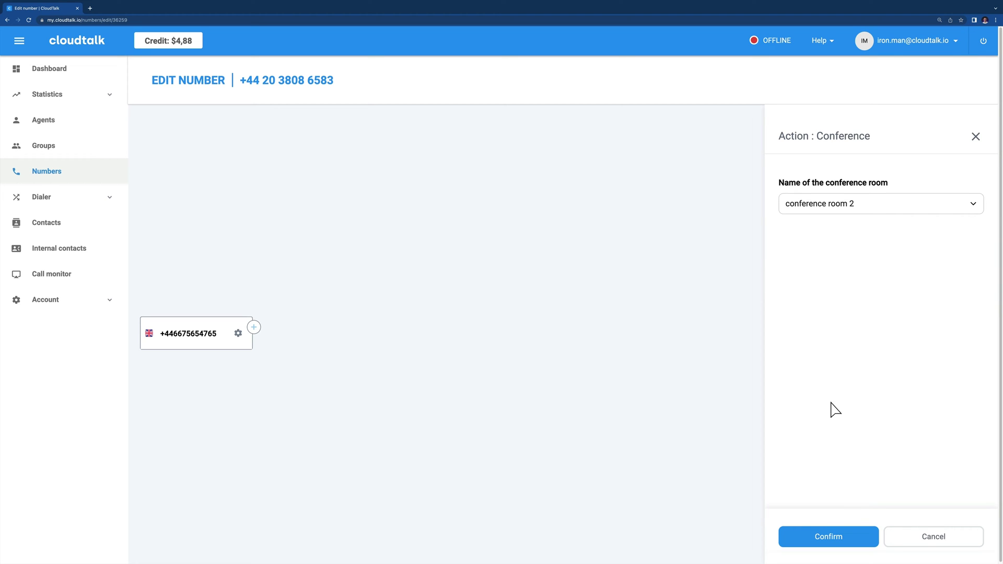
click(825, 538)
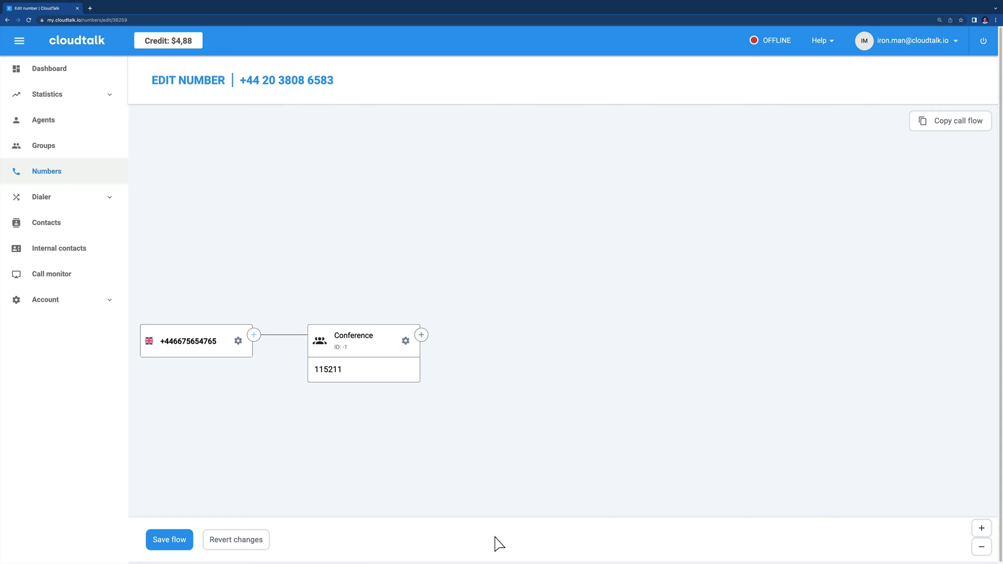
click(186, 543)
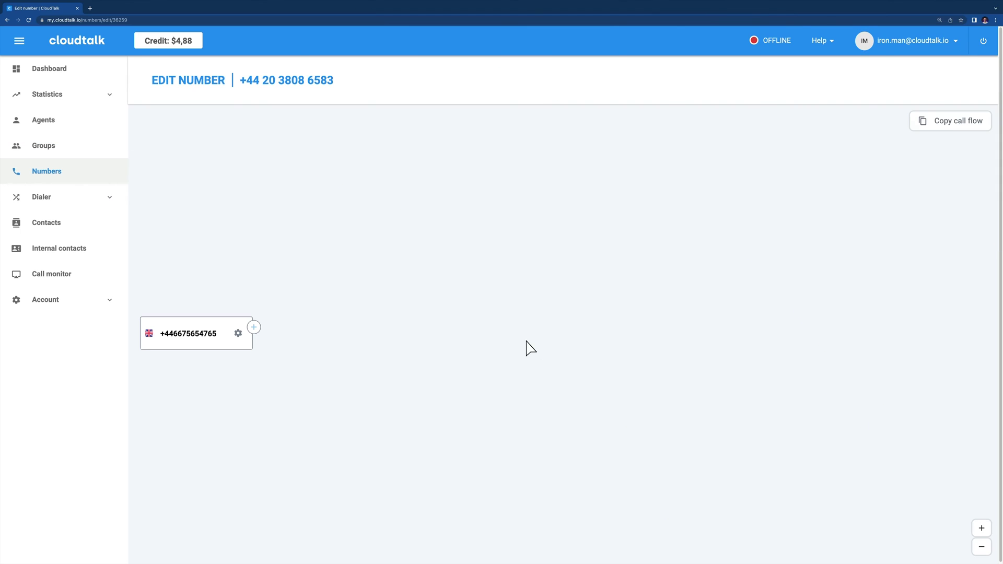
Step: Start a Get and dial an extension step with the Waiting v1 sound, then go to Agents
click(254, 327)
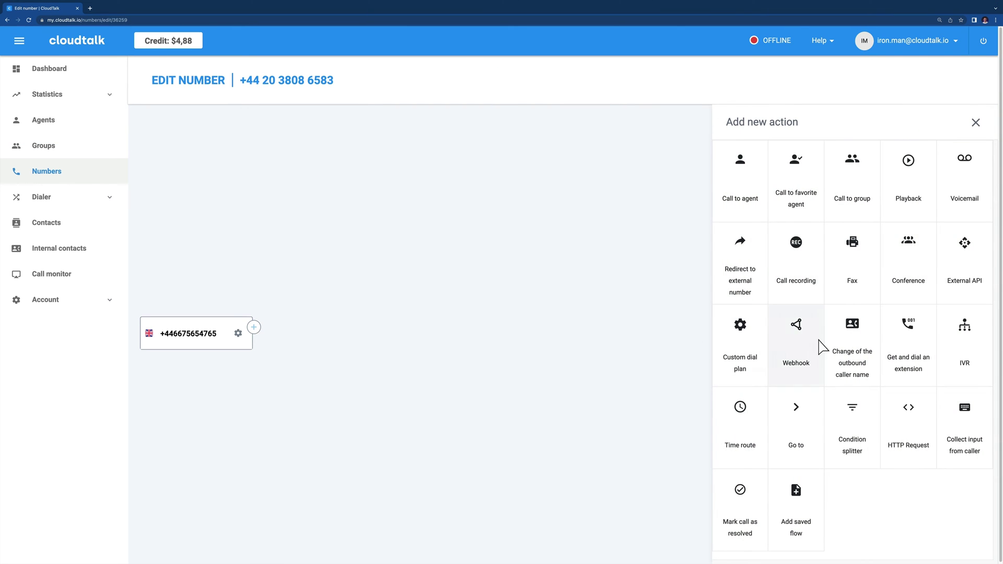
click(910, 354)
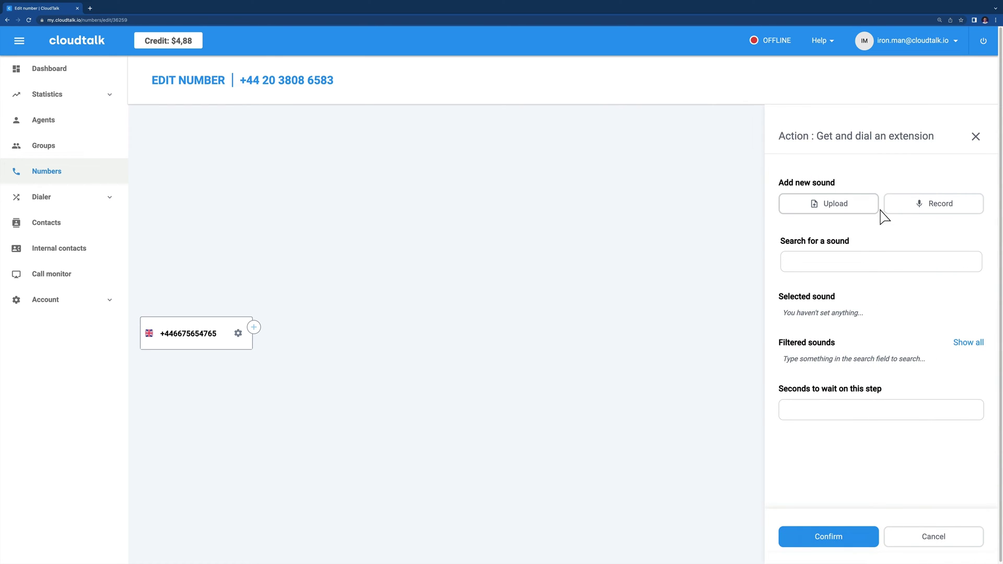
click(844, 261)
text(w)
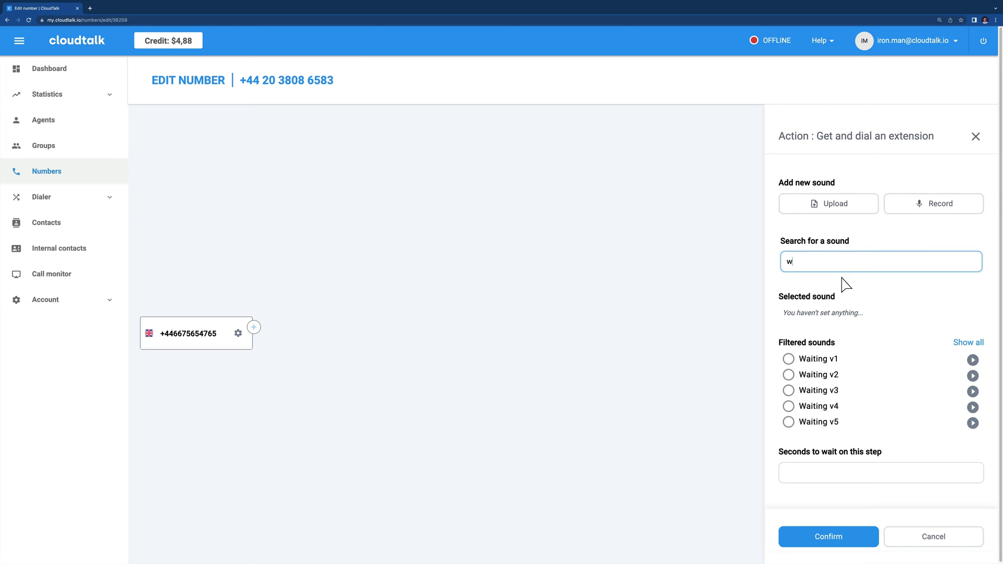
click(788, 360)
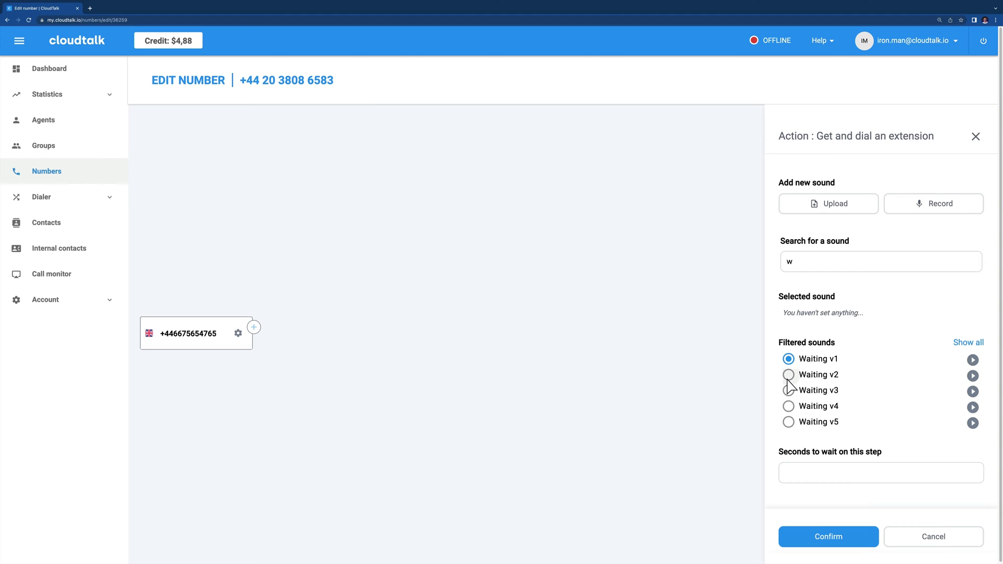
click(71, 128)
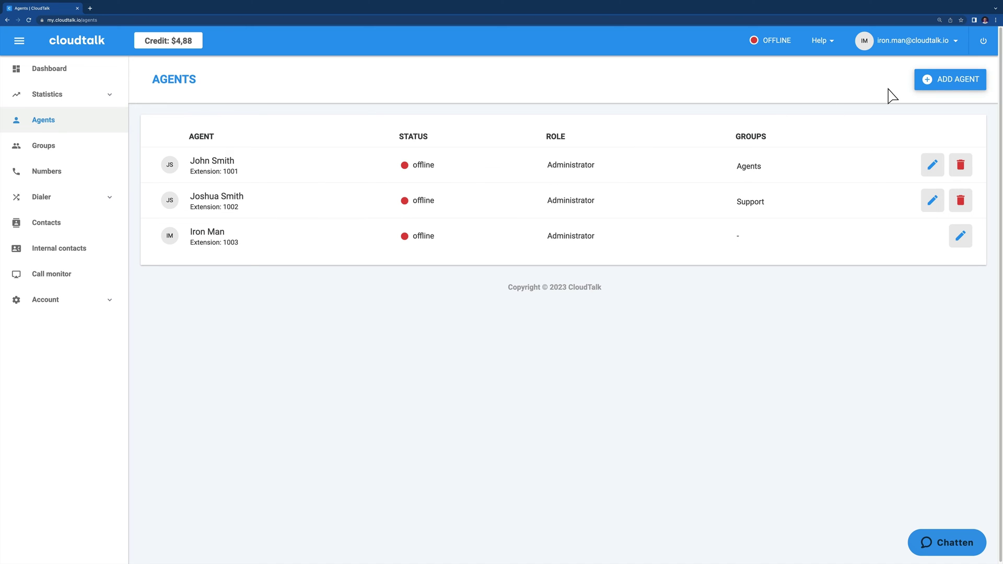
Step: Begin a new agent and reveal the custom extension field to enter 1000
click(925, 86)
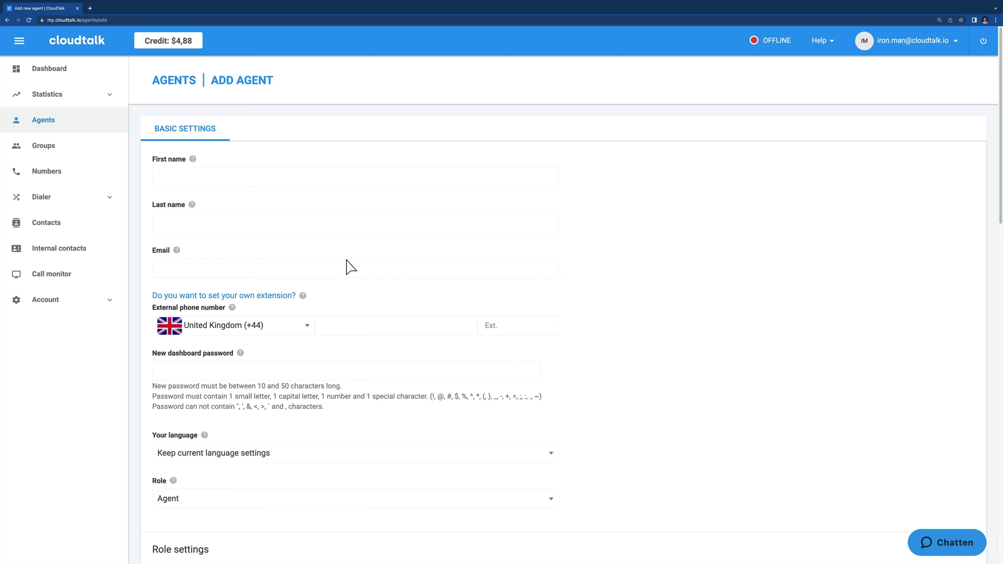
click(258, 296)
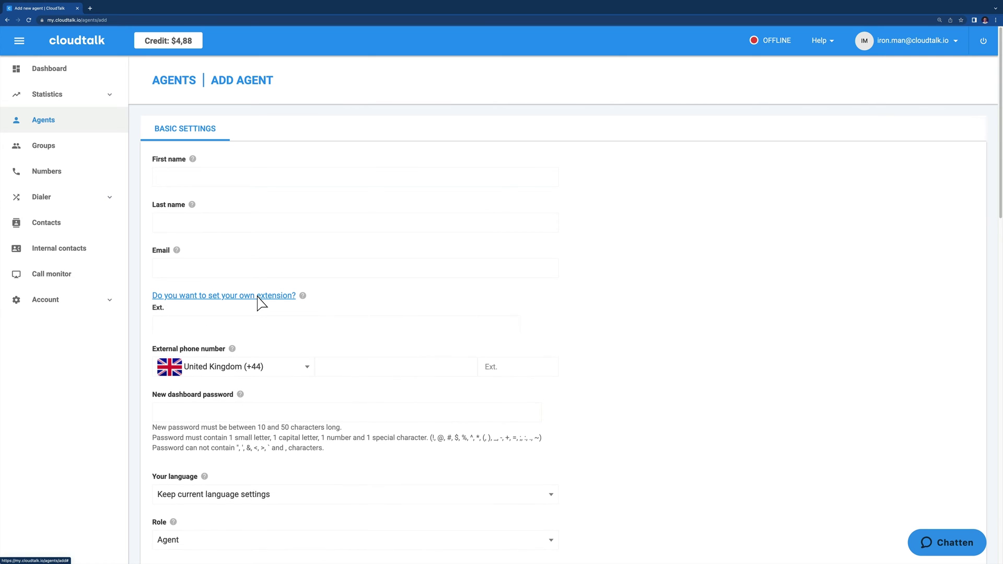
click(224, 326)
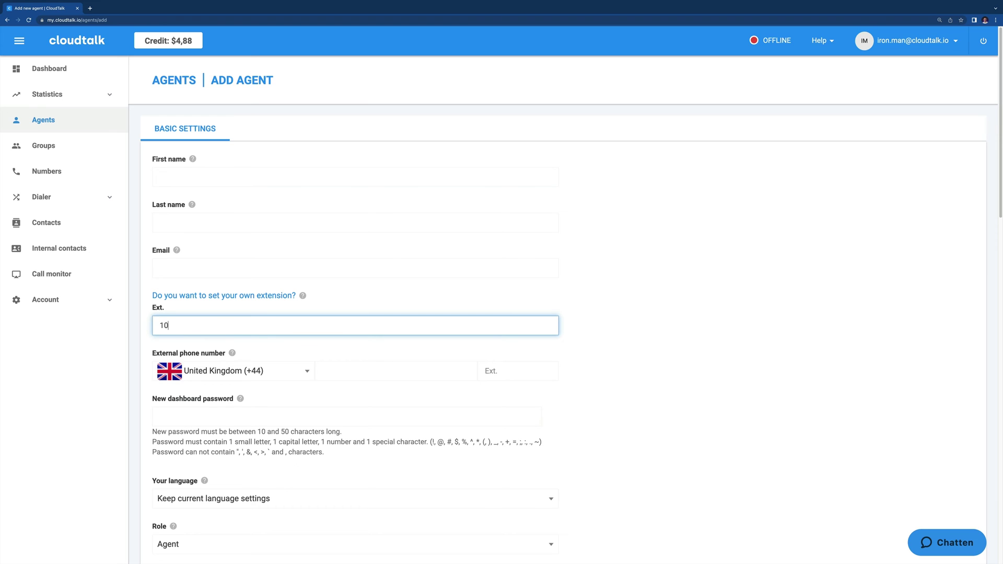
Step: Add a Get and dial an extension step with Recording v1 and a 20-second wait
click(248, 314)
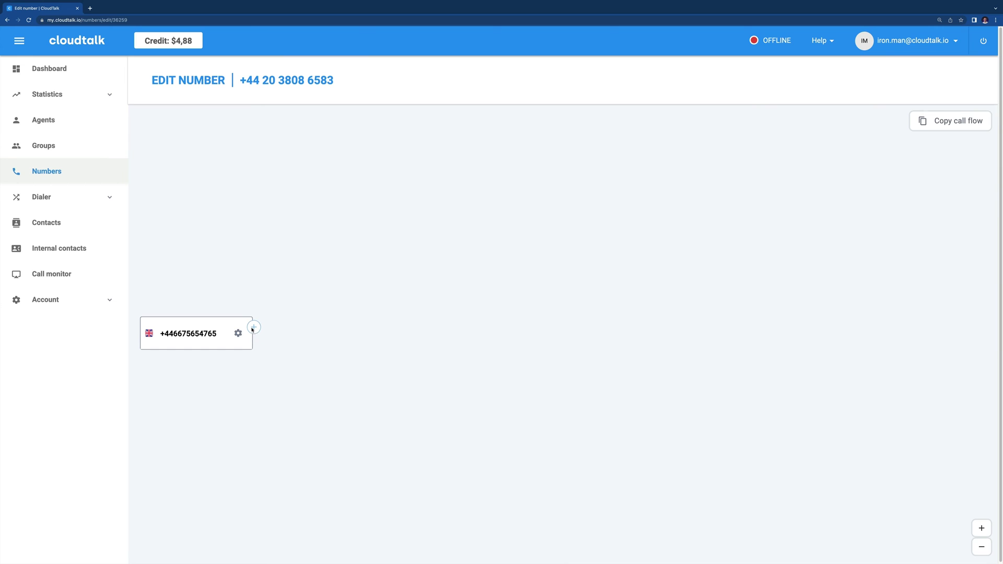
click(254, 328)
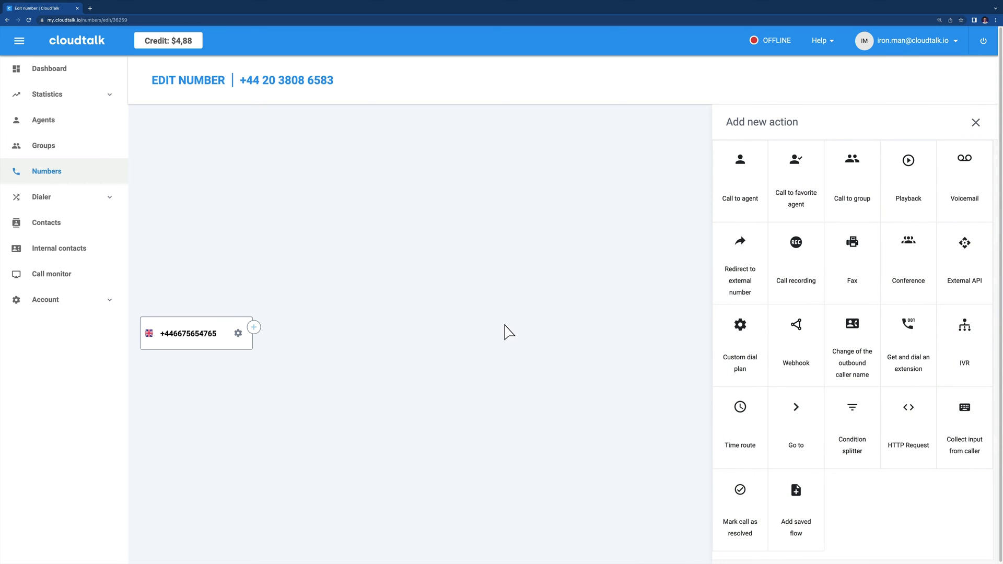
click(892, 342)
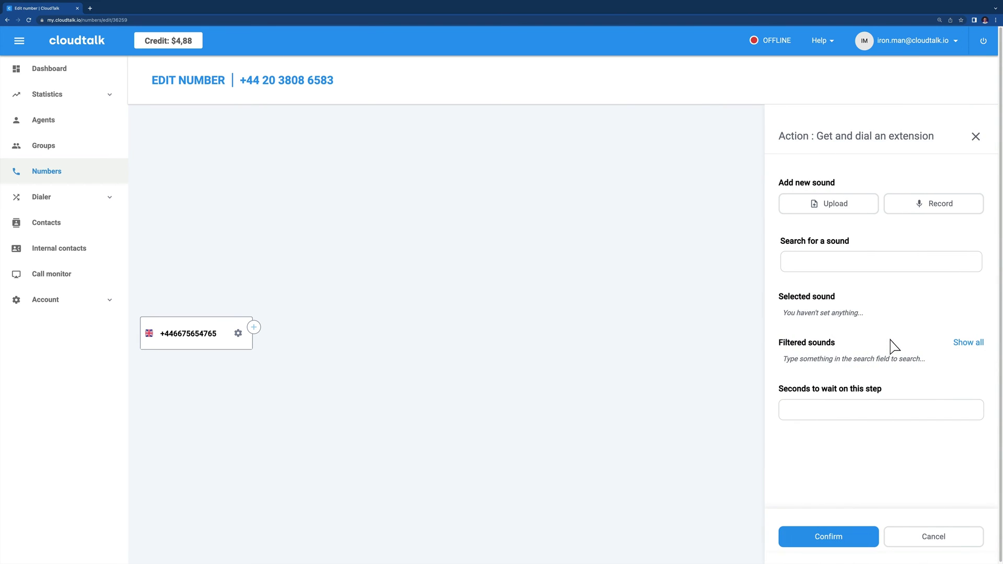
click(841, 269)
text(rec)
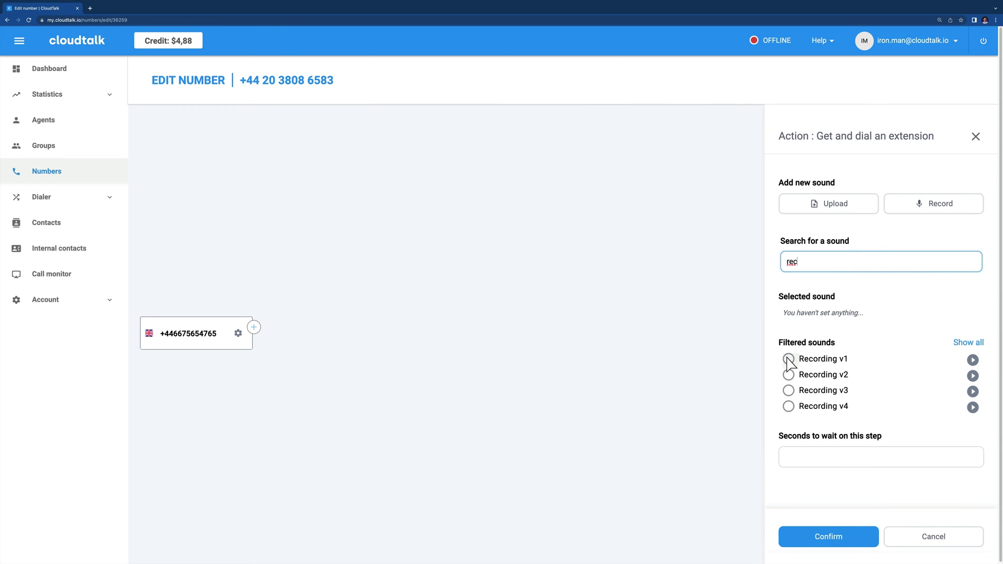
click(788, 359)
click(788, 457)
text(20)
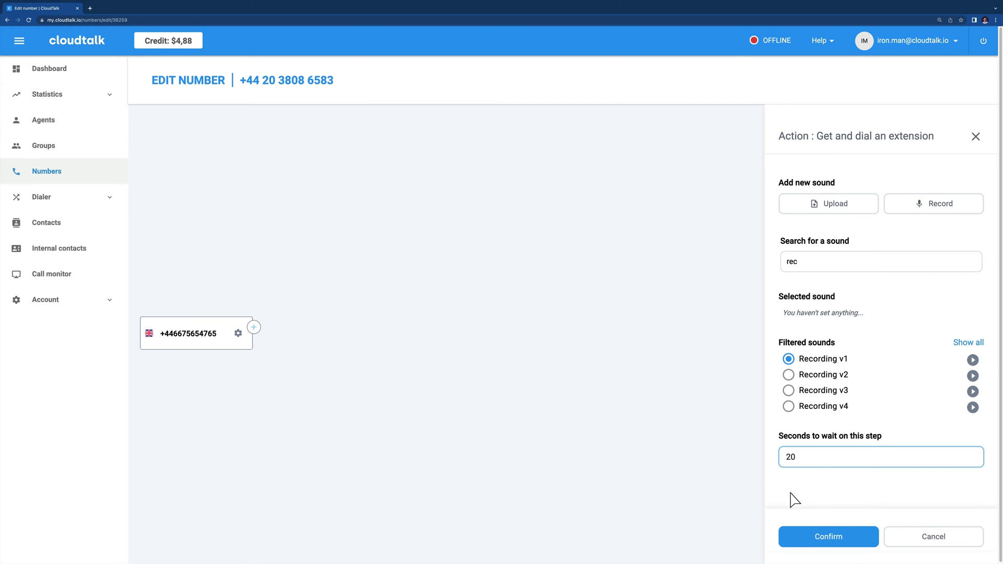
click(794, 538)
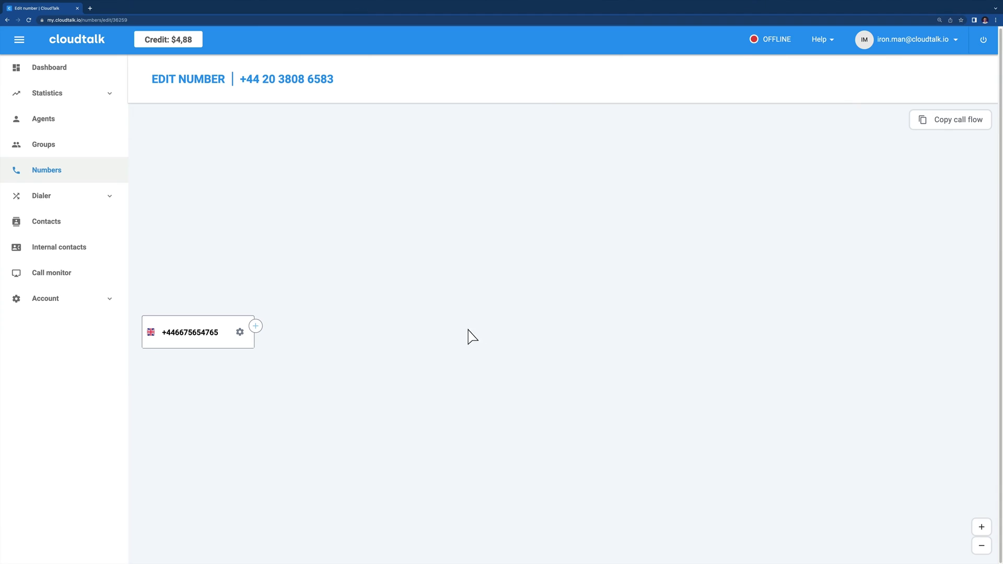
Step: Add a Collect input from caller step after the number with Recording v1 as prompt
click(255, 326)
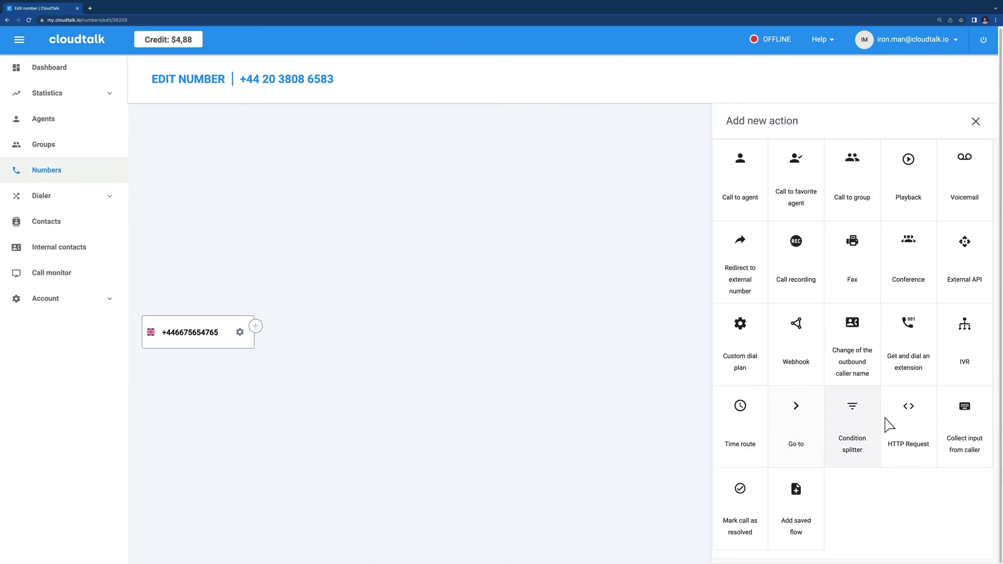
click(956, 428)
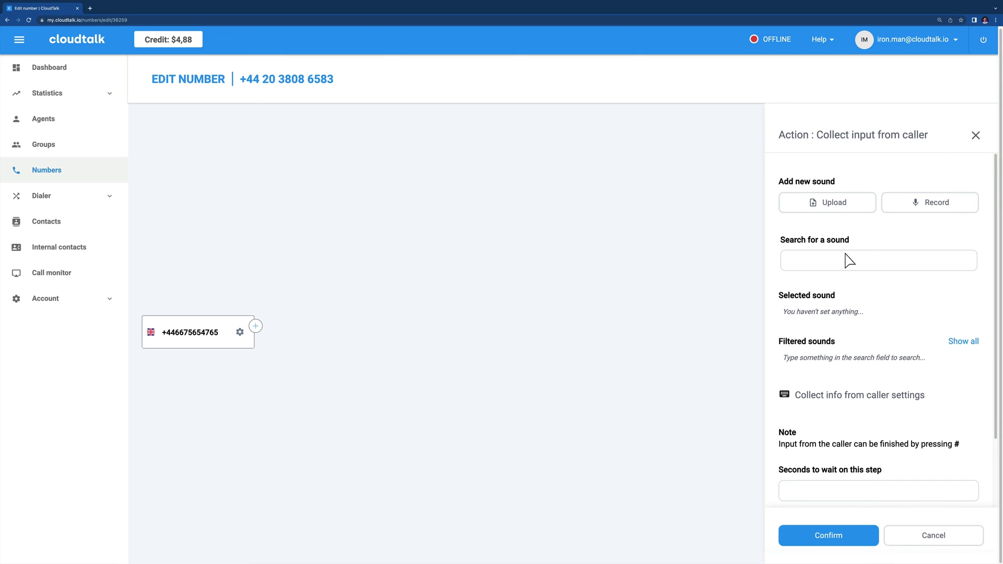
click(819, 266)
text(re)
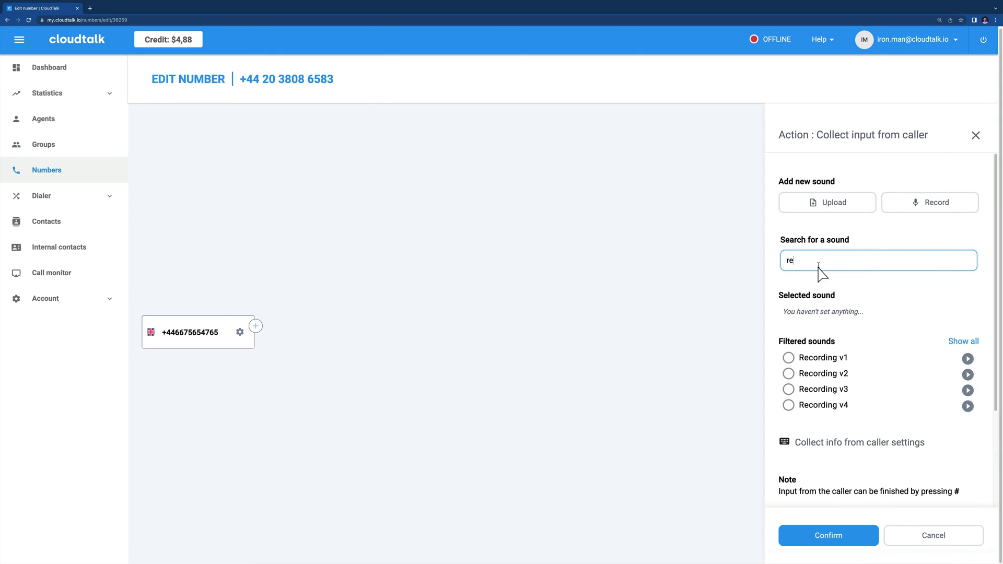
click(791, 359)
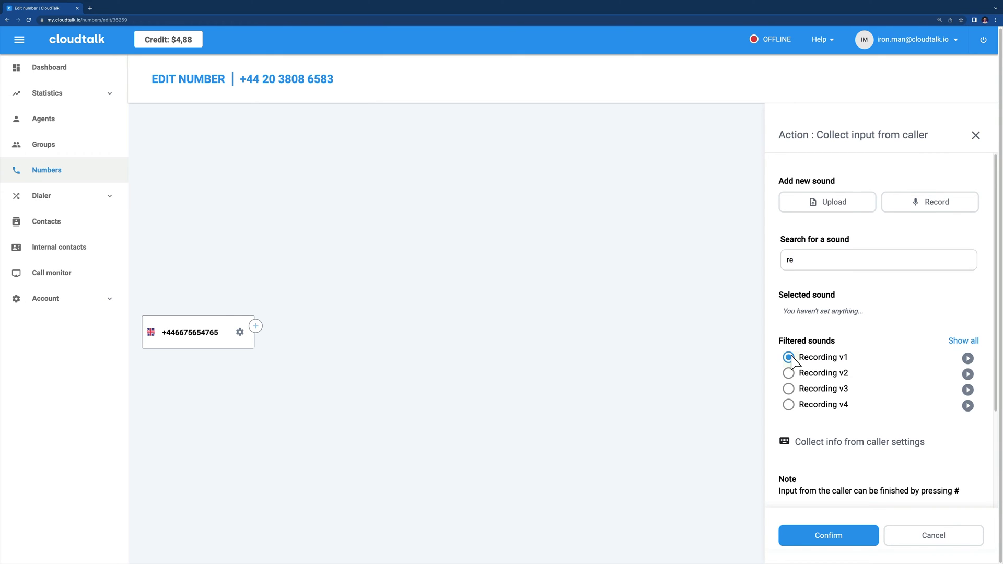
scroll(792, 361, down, 3)
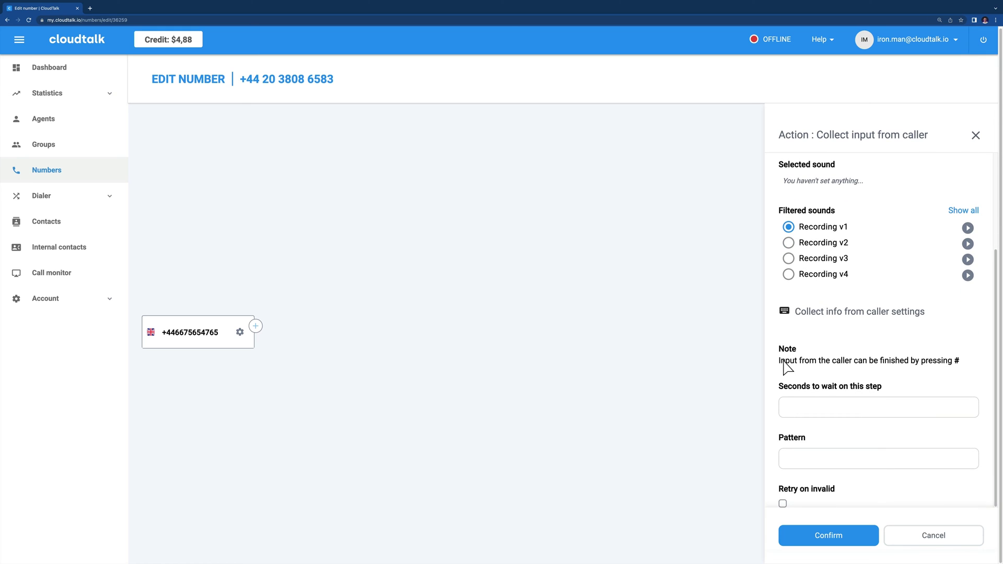
drag(779, 364, 968, 364)
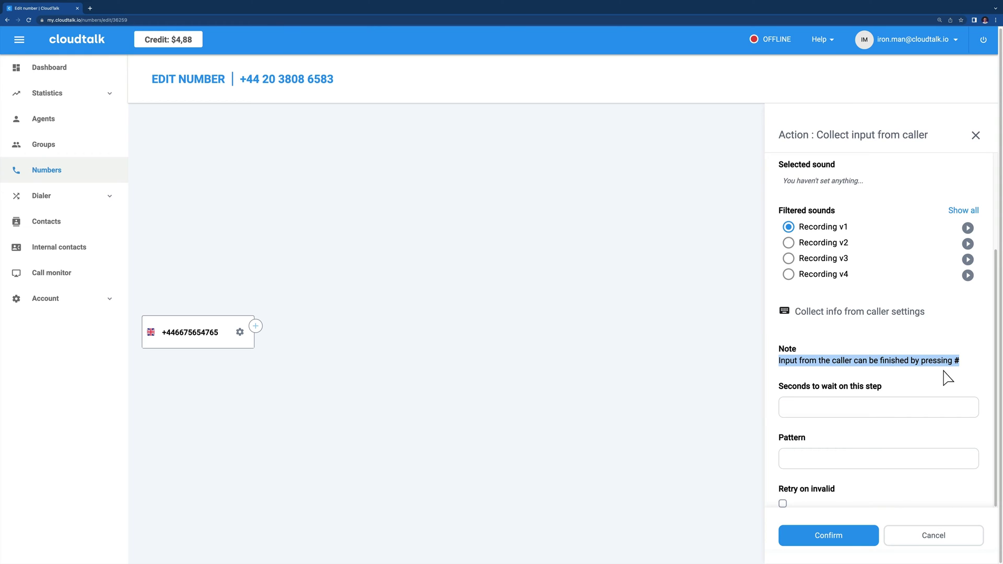
Step: Give it a 20-second wait and digit pattern /d/d/d/d/d, and confirm
click(854, 410)
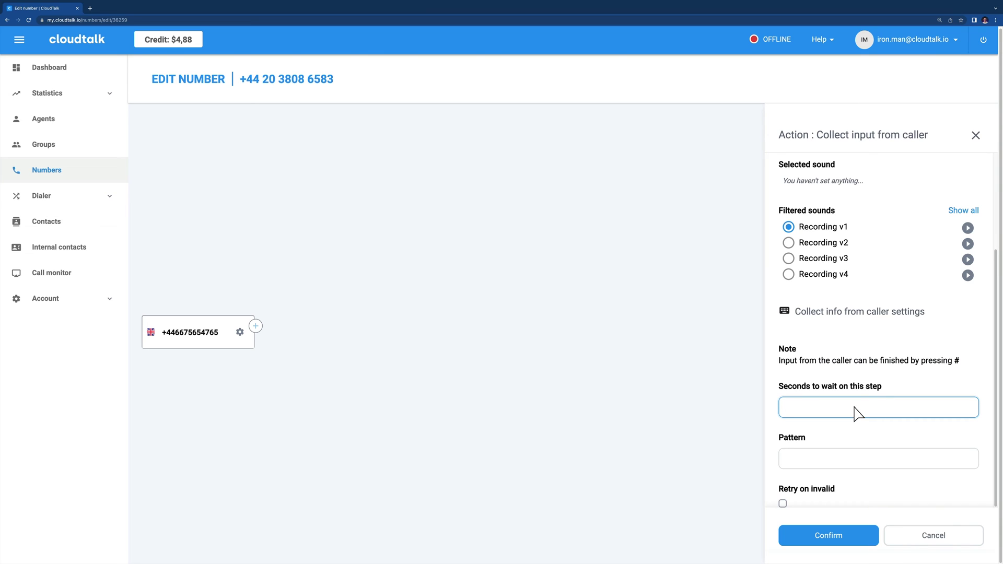
text(20)
click(821, 458)
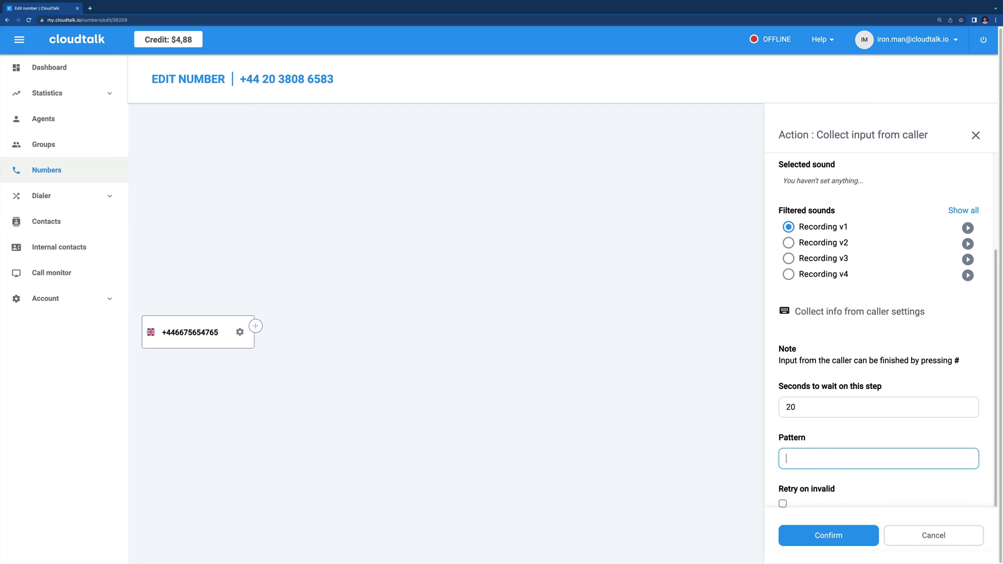
text(/d/d/d/d/d)
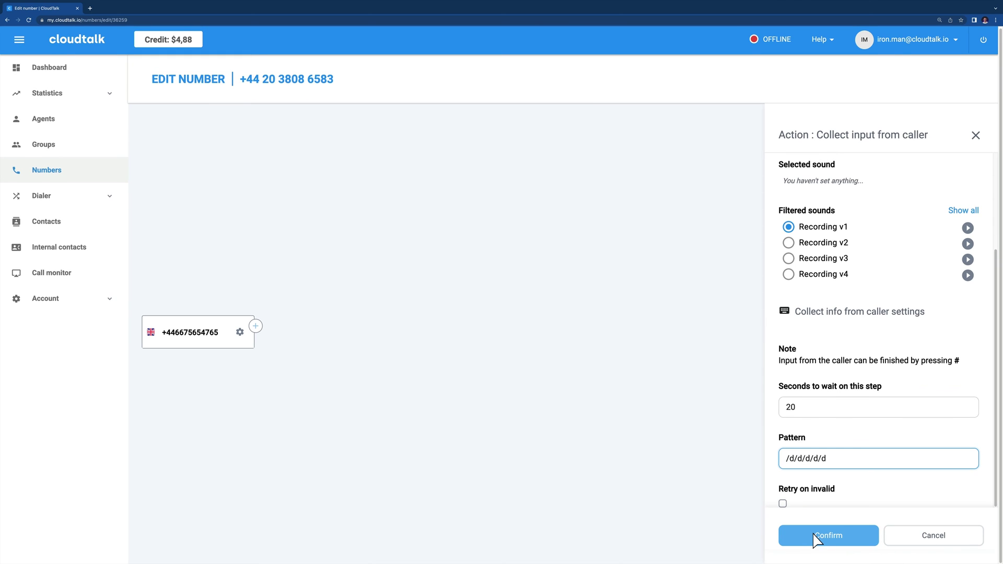
click(482, 517)
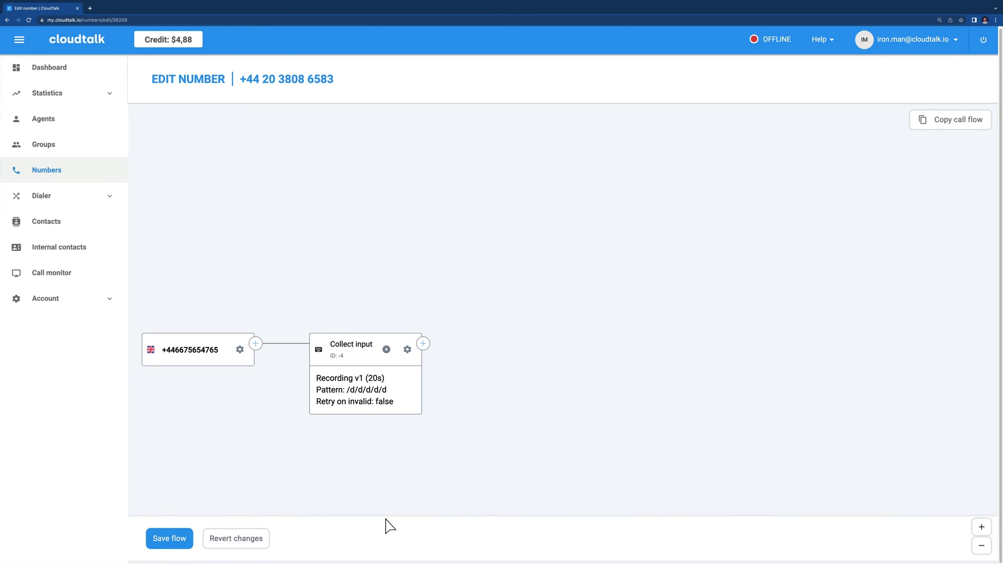
Step: Save the flow with Collect input retrying on invalid input, and start a step after it
click(173, 543)
click(172, 540)
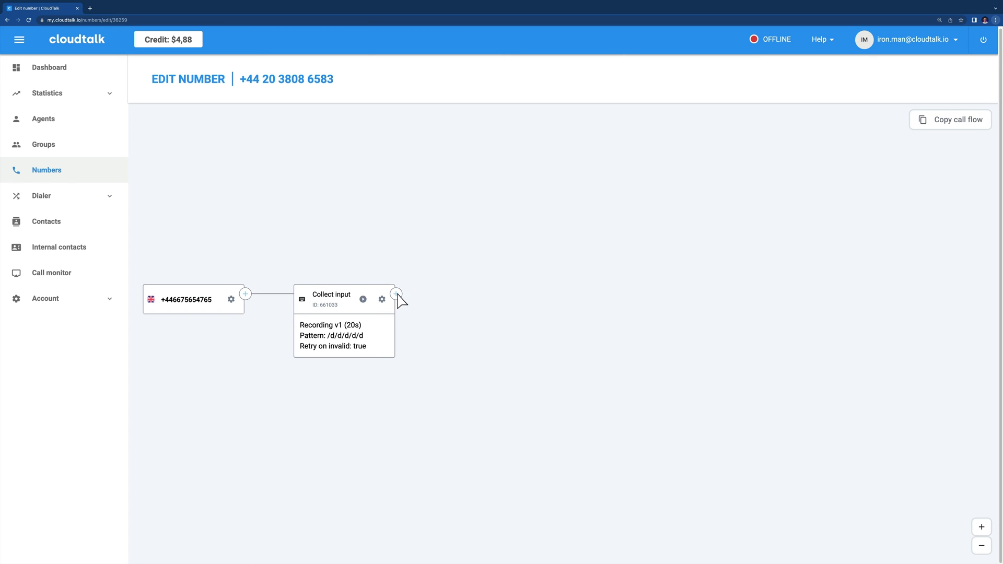
click(396, 294)
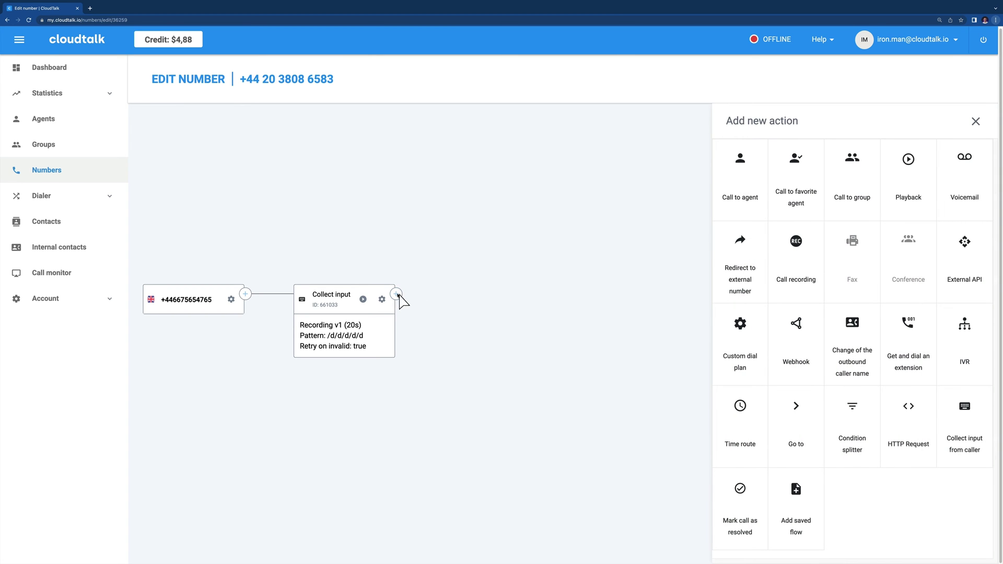
Step: Set up an HTTP Request with body key 'code' = {{input[123].value}} and Parse response on
click(901, 414)
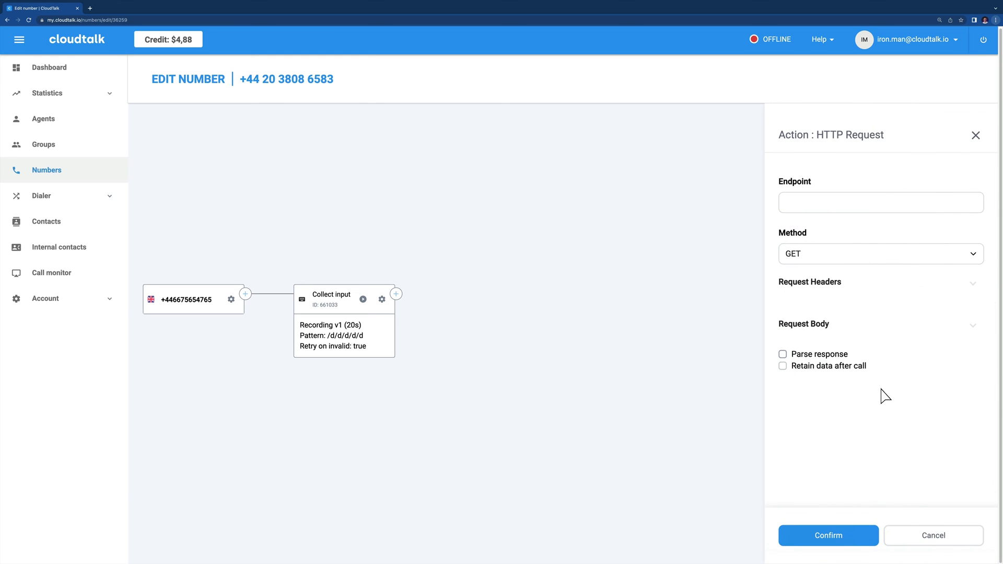
click(831, 325)
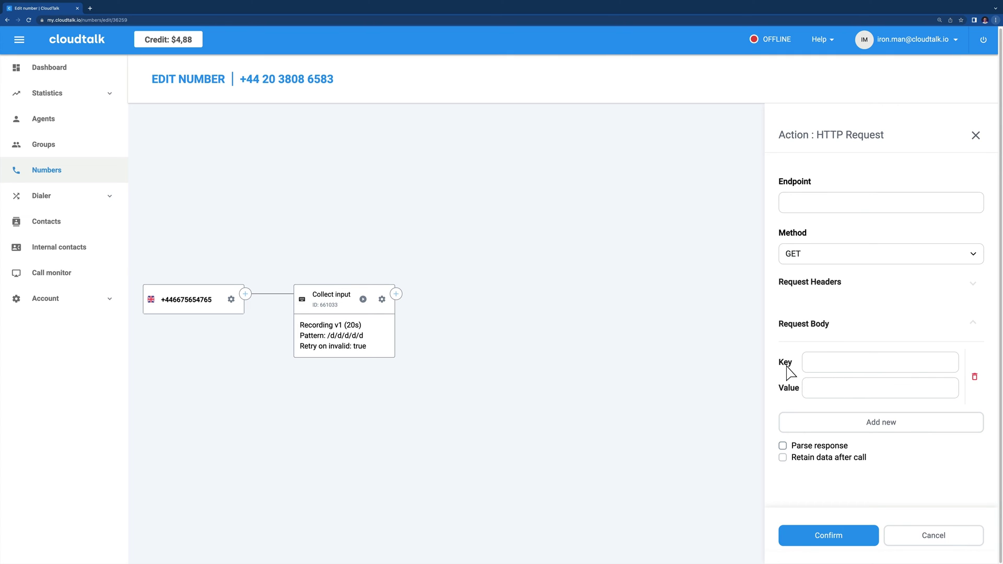
click(814, 393)
text({{i)
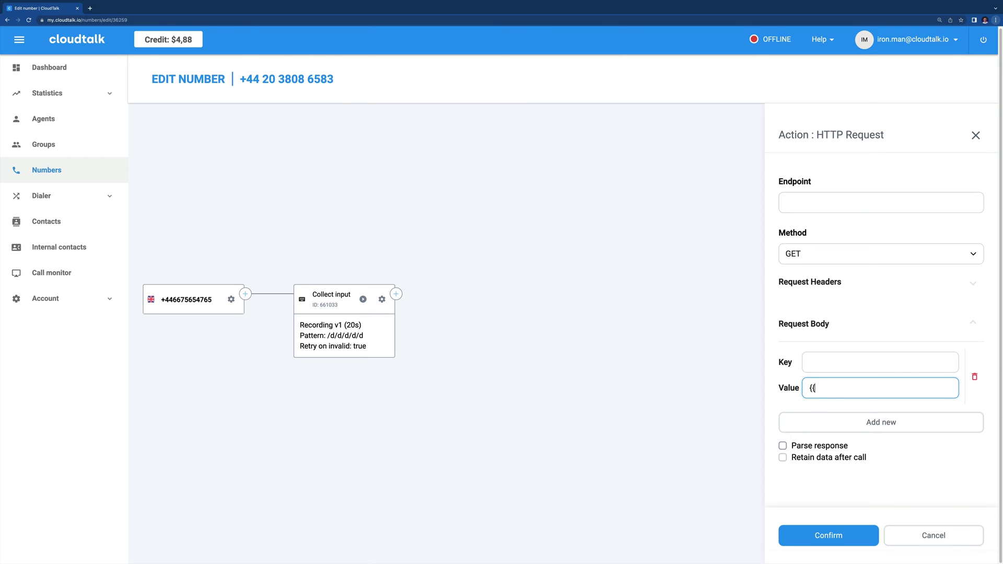
text(nput[123].value)
text(}})
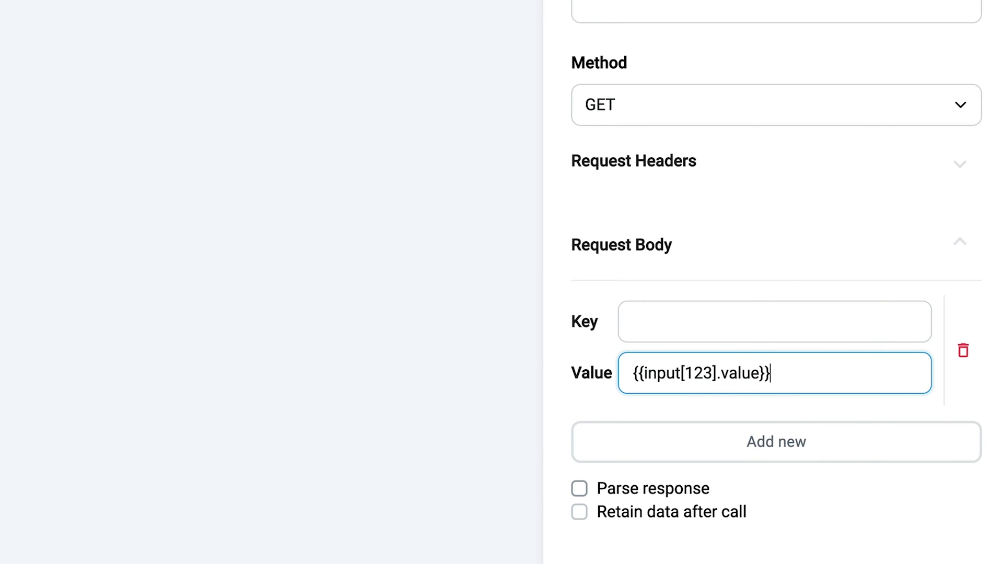
click(621, 320)
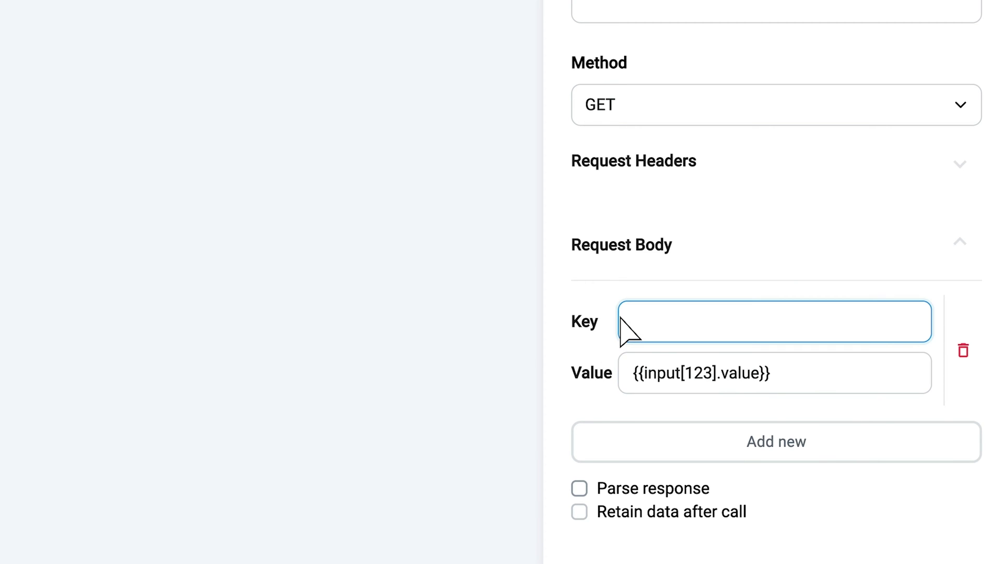
text(code)
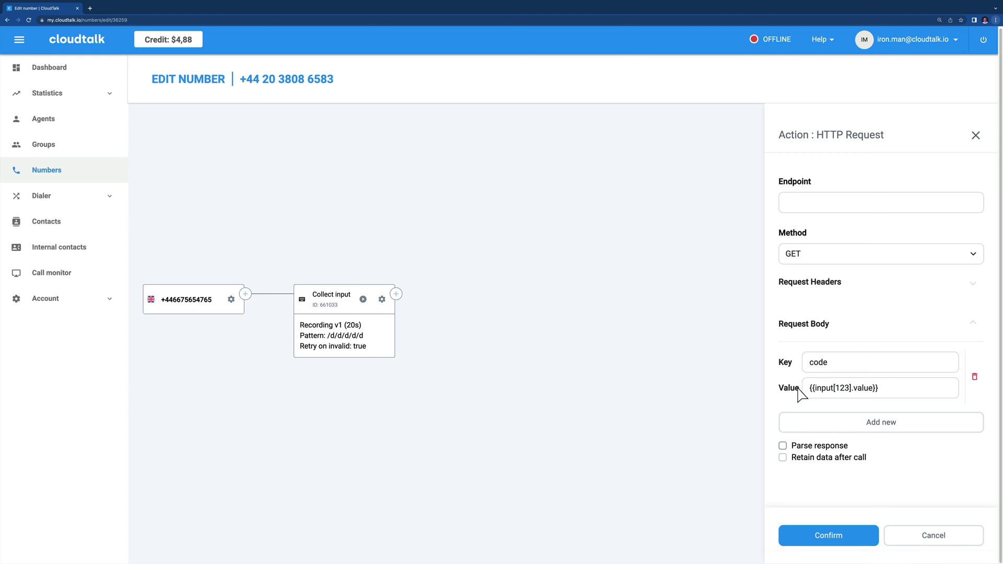
click(783, 446)
Step: Turn Parse response back off and abandon the HTTP Request setup
click(782, 446)
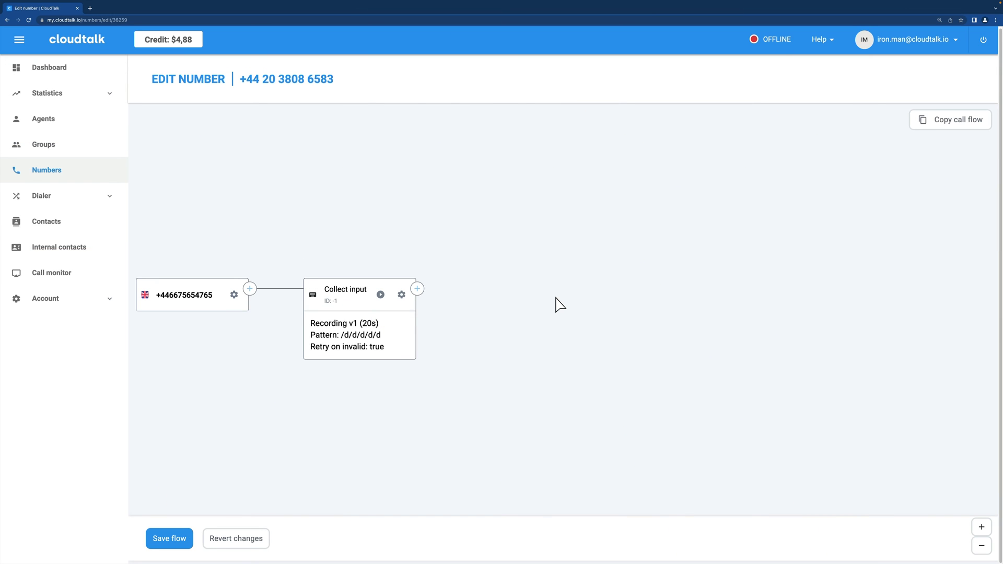
click(417, 289)
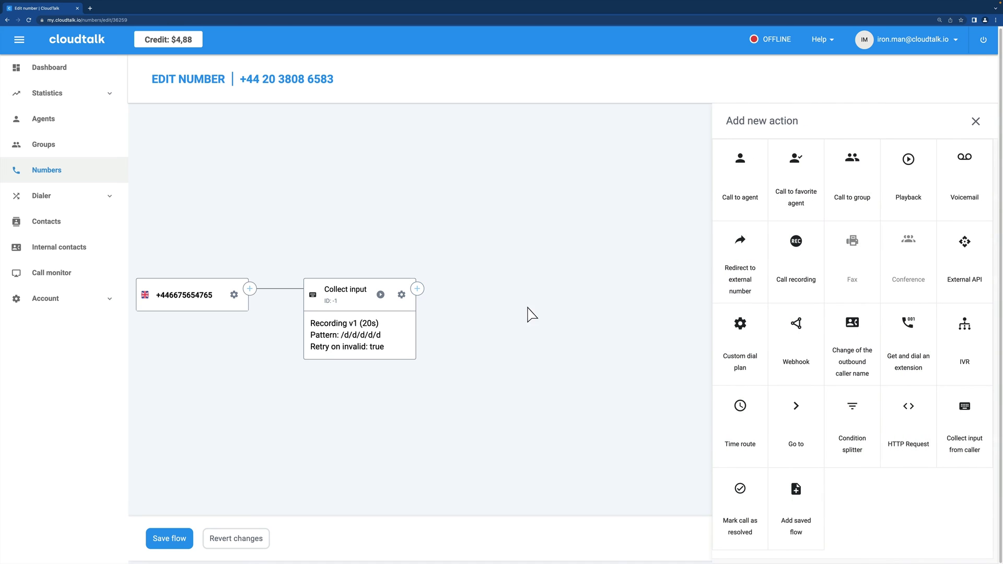
click(902, 408)
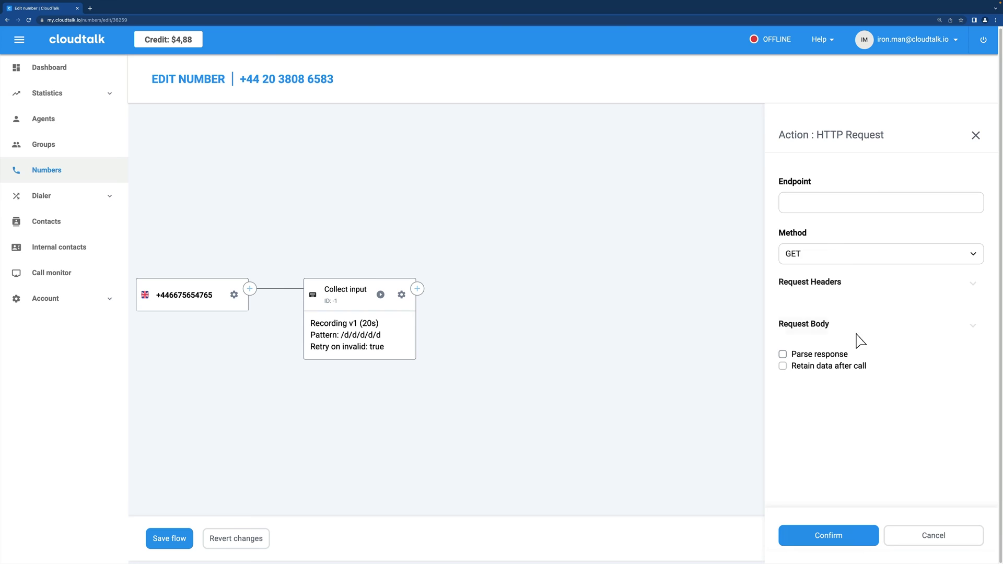
click(803, 212)
text(https:)
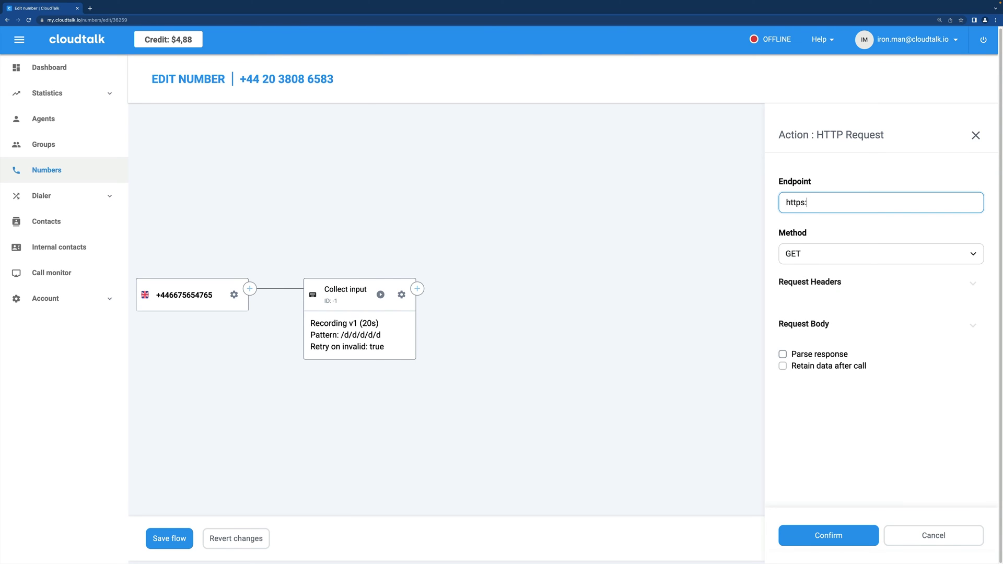
text(//cloudtalk.io)
click(808, 255)
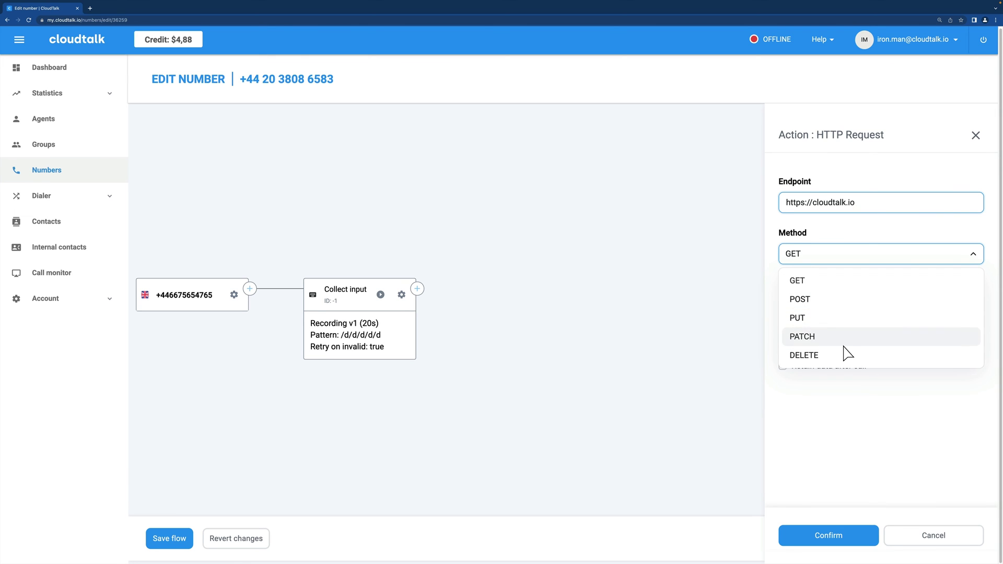
click(829, 285)
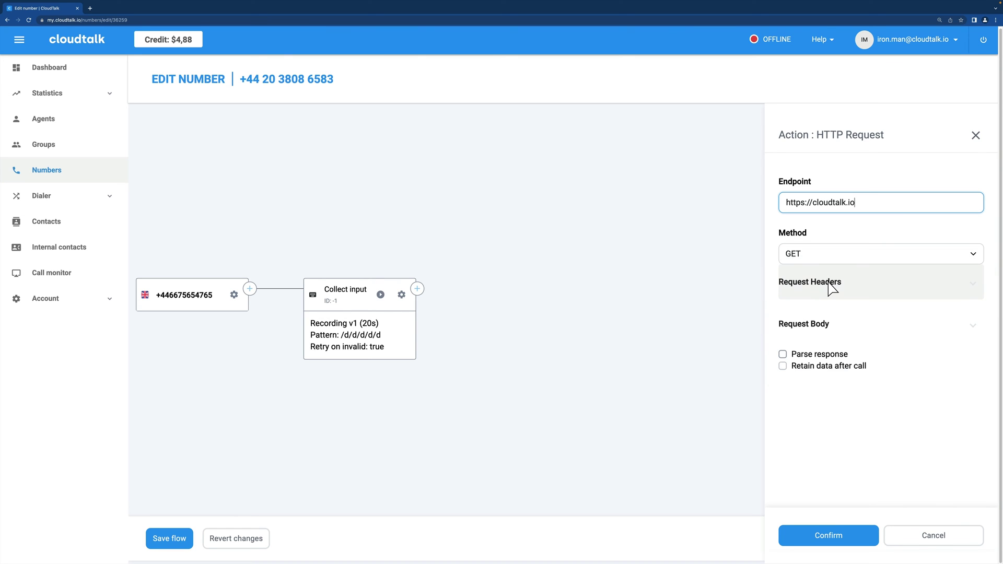
click(813, 330)
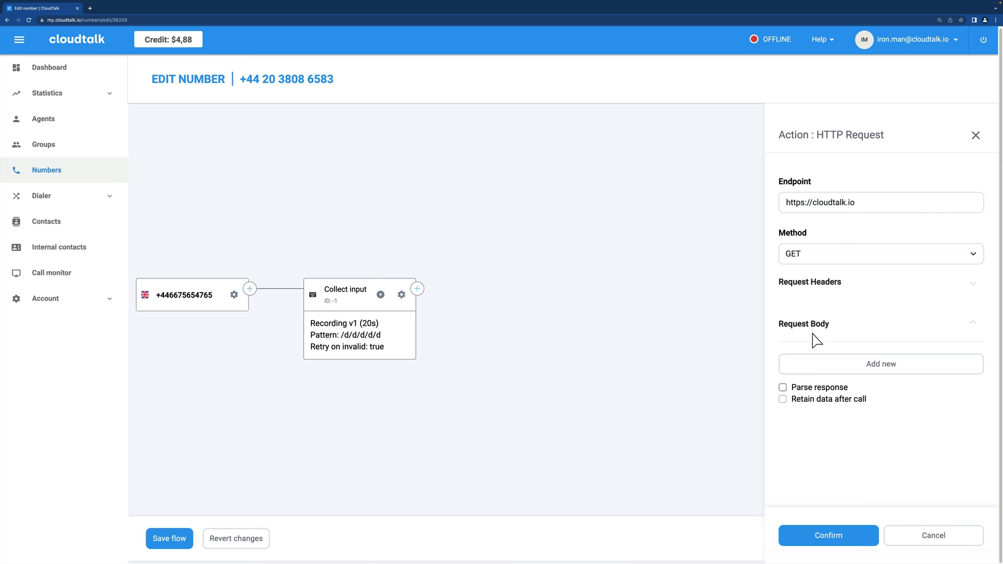
click(812, 363)
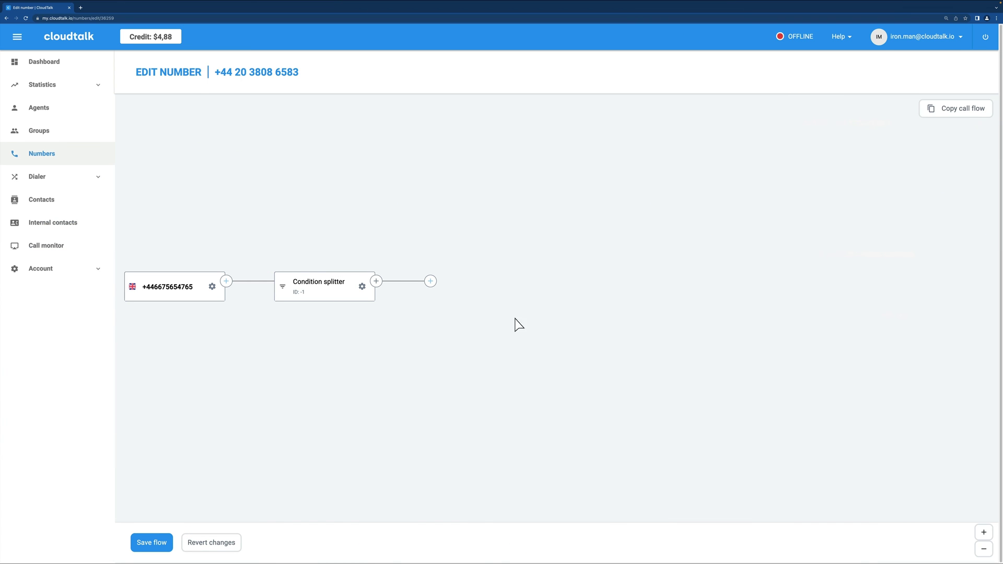
Step: Try a Call to agent step after the splitter, starting a new condition and browsing the Property list
click(429, 281)
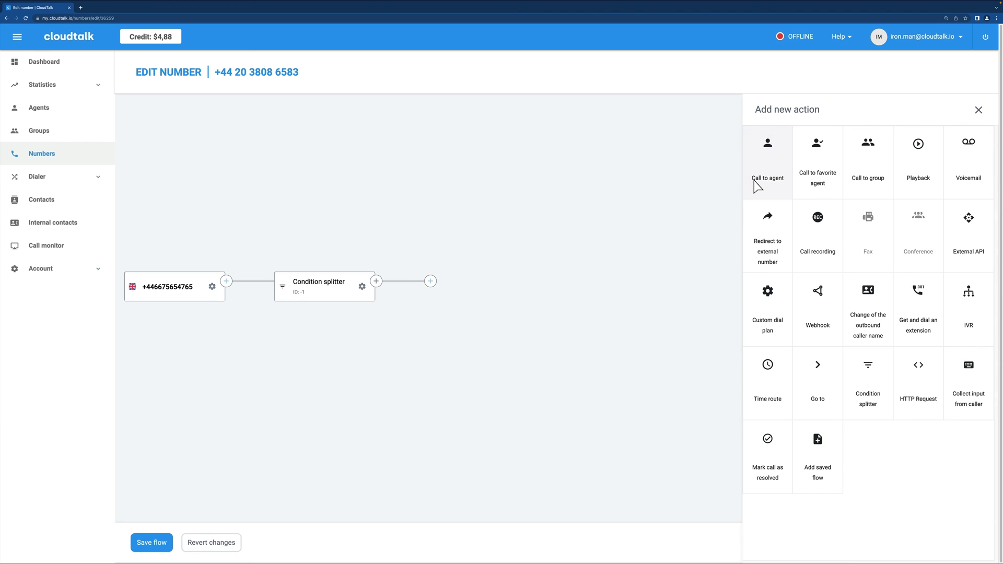
click(756, 185)
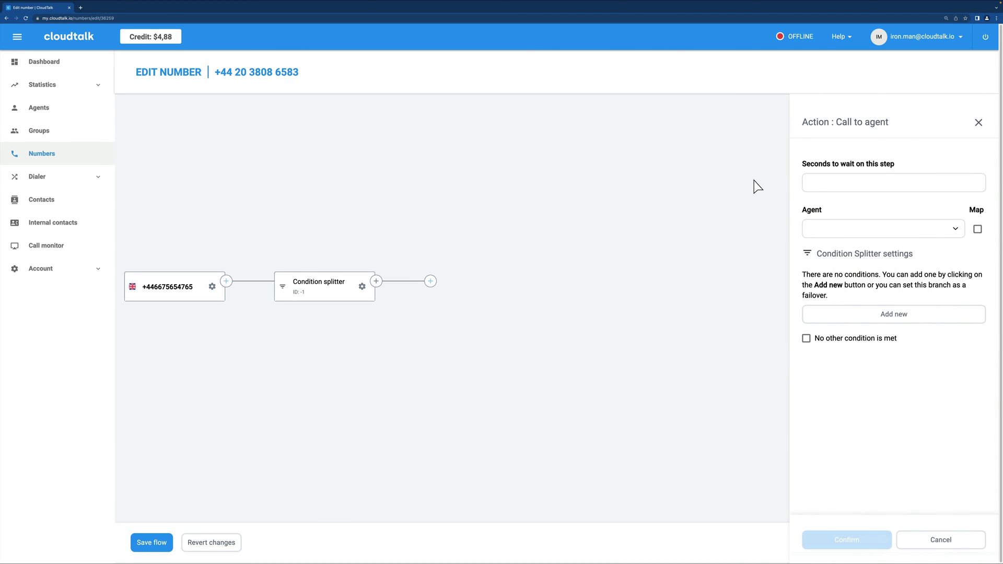
click(829, 319)
click(831, 328)
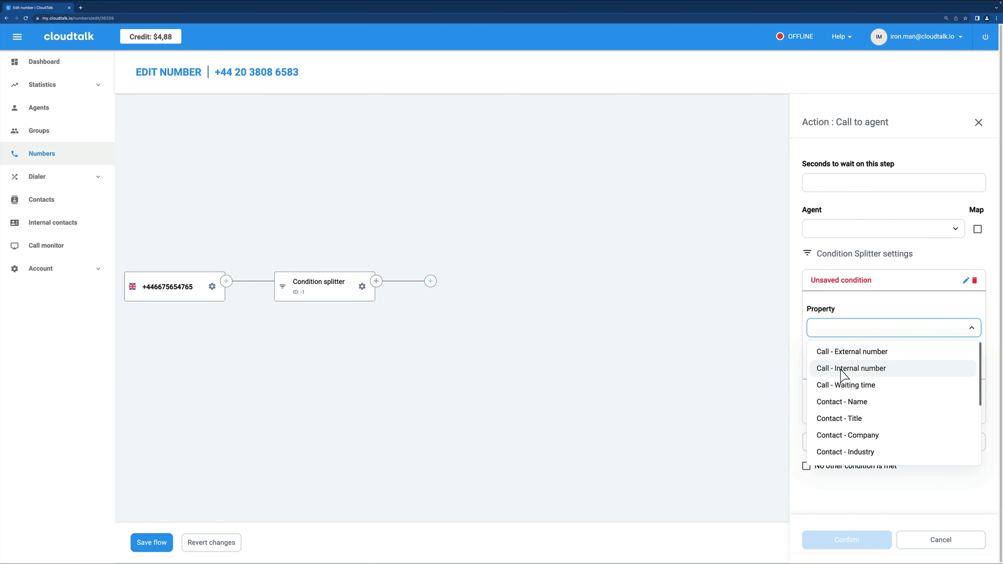
scroll(838, 370, down, 1)
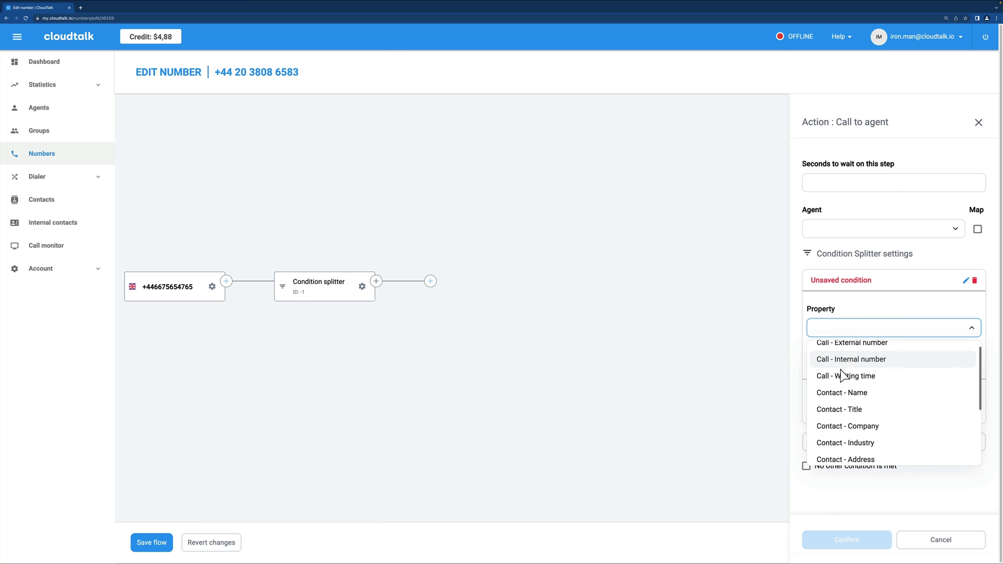
scroll(836, 372, down, 3)
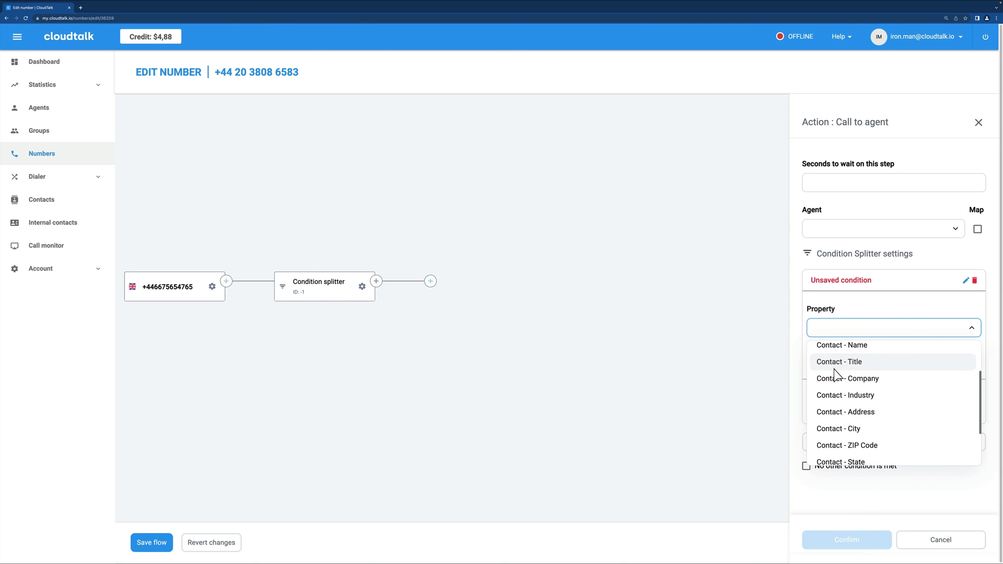
scroll(836, 381, down, 2)
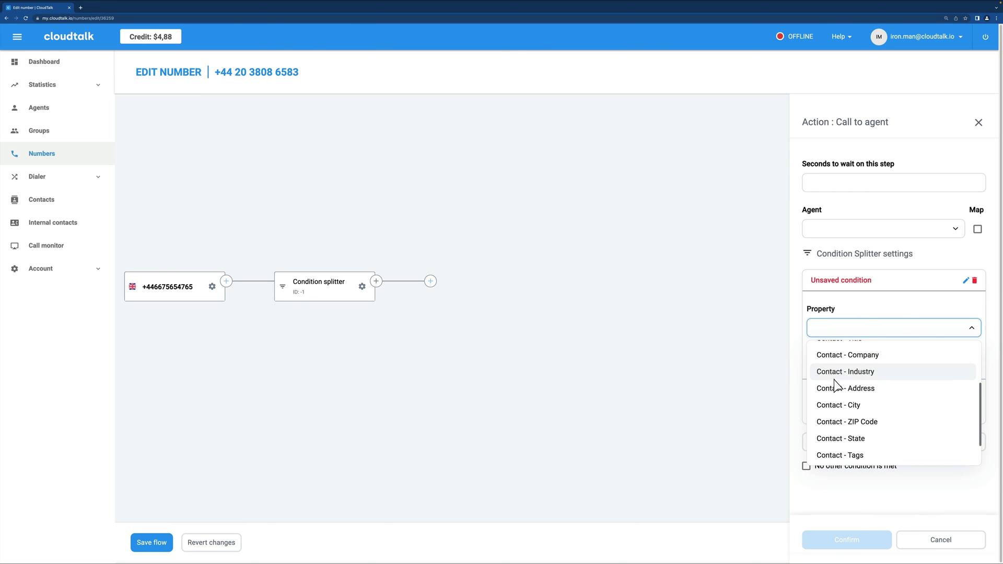
scroll(838, 439, down, 1)
scroll(837, 447, down, 2)
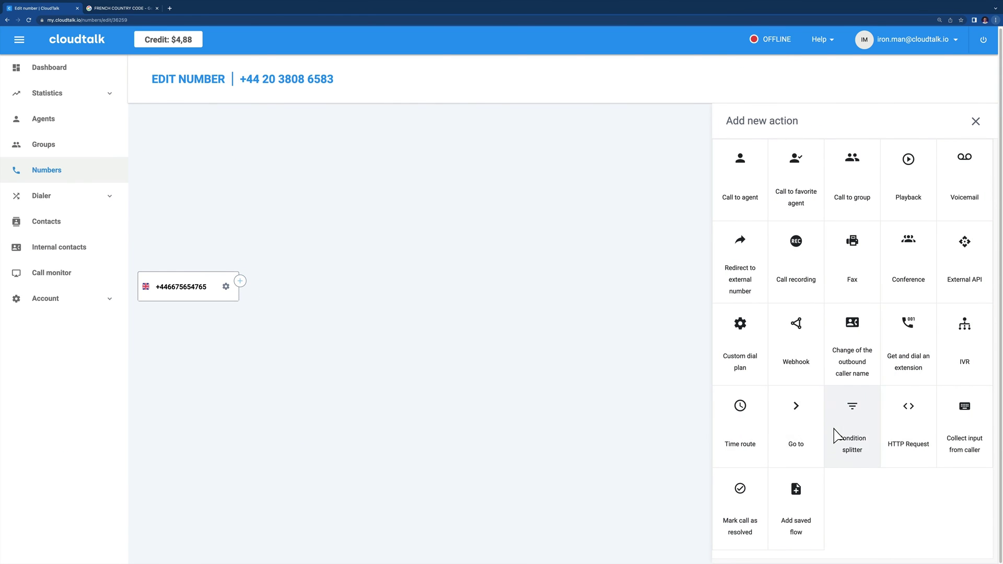
Step: Add a Condition splitter as the first step after the incoming number
click(835, 434)
click(821, 534)
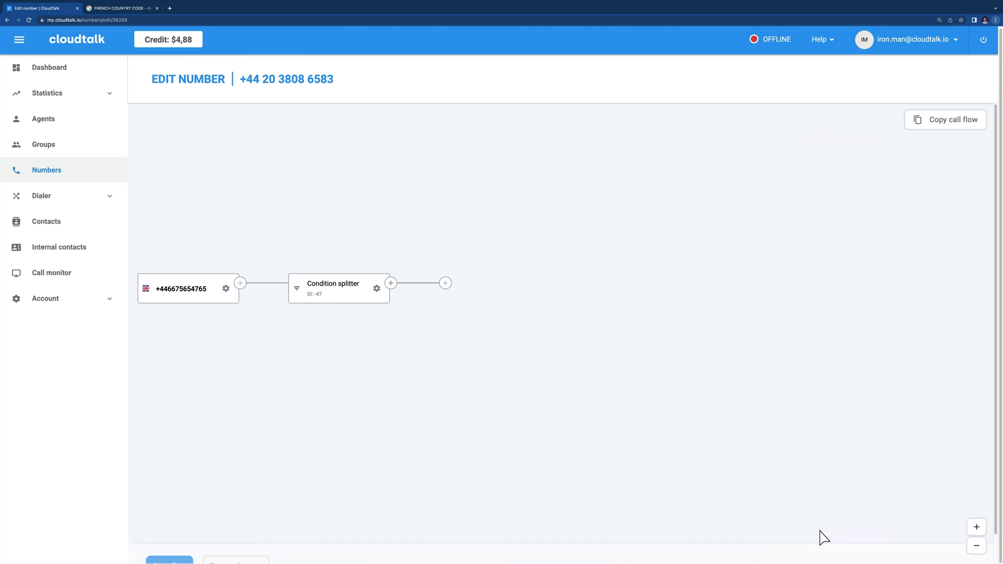
click(444, 283)
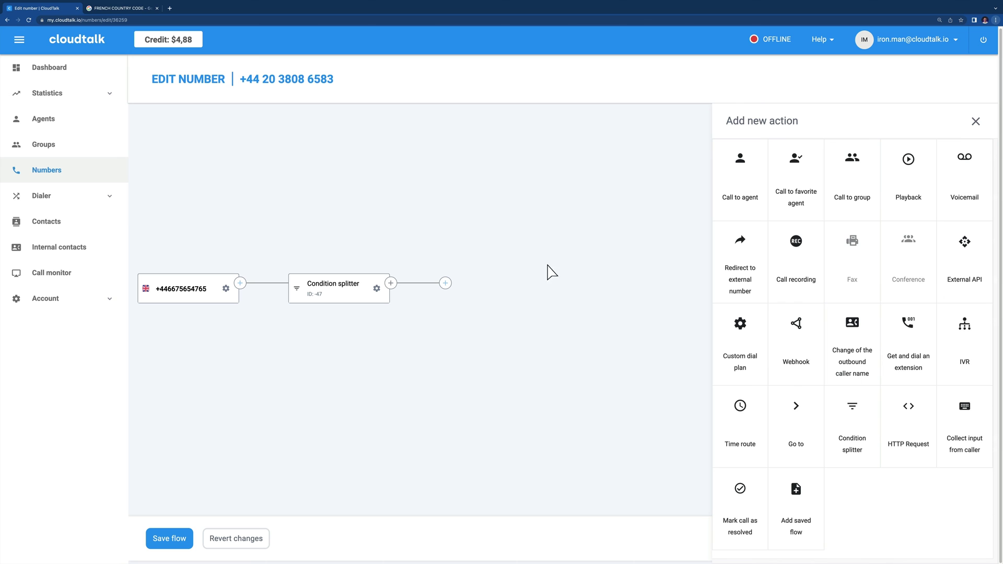
Step: Save a trial Call to agent condition 'Contact - Tags contains Director', then discard that agent step
click(721, 218)
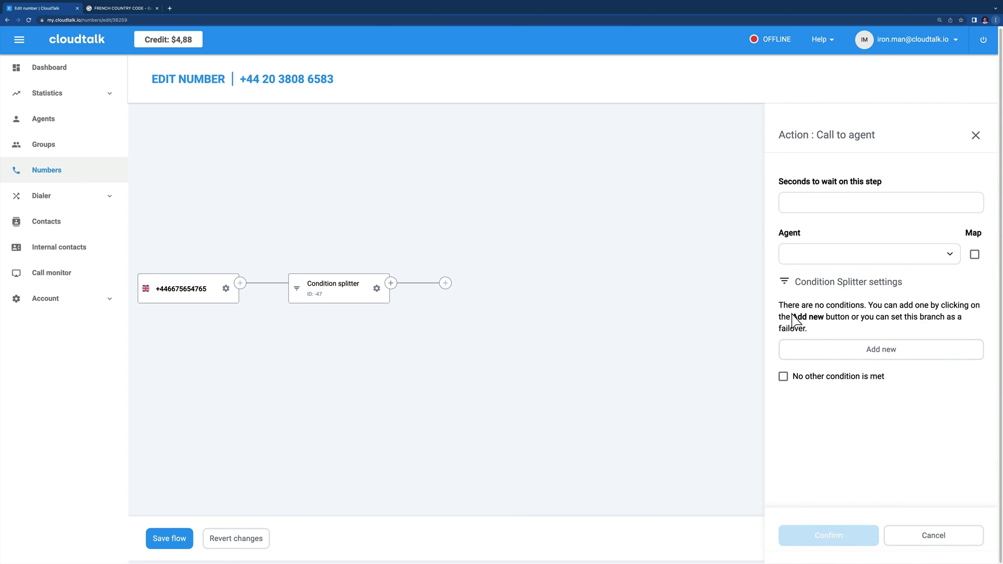
click(794, 351)
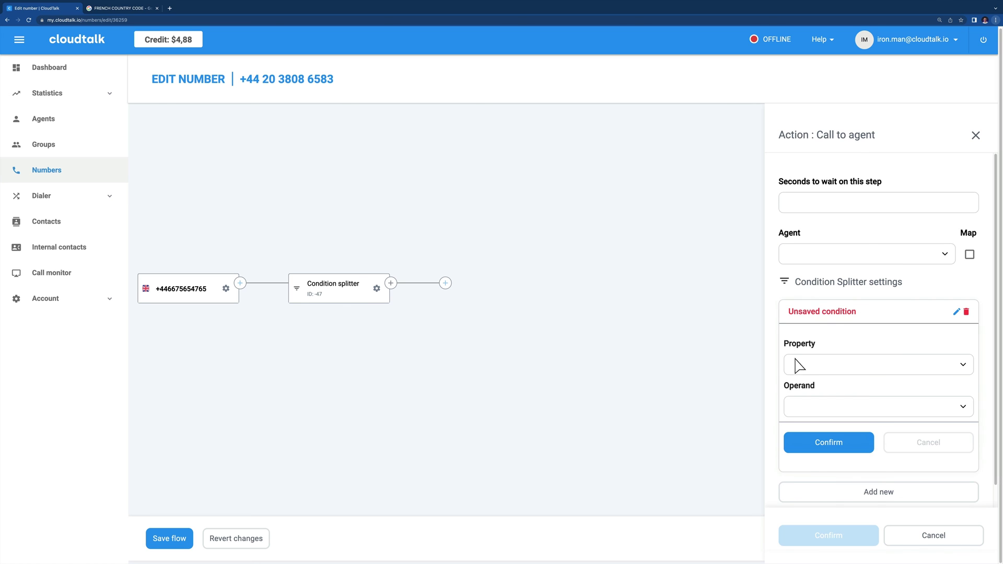
click(798, 369)
scroll(803, 410, down, 3)
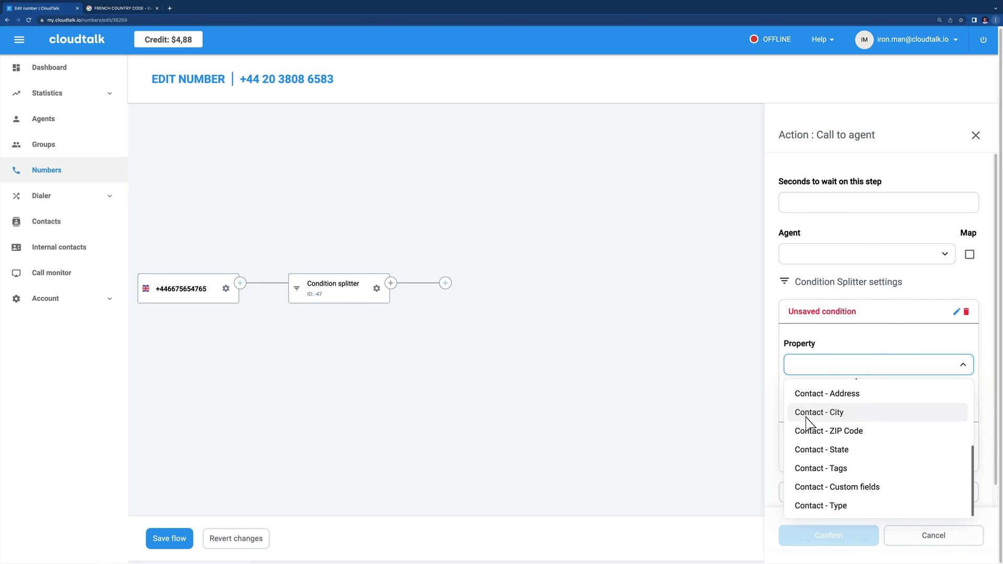
click(823, 468)
click(817, 408)
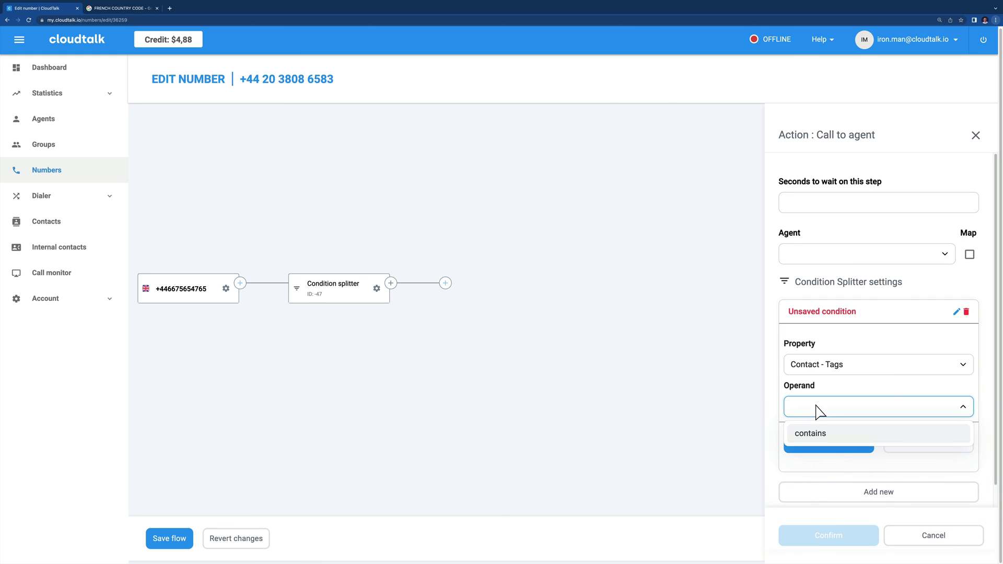
click(819, 436)
click(818, 449)
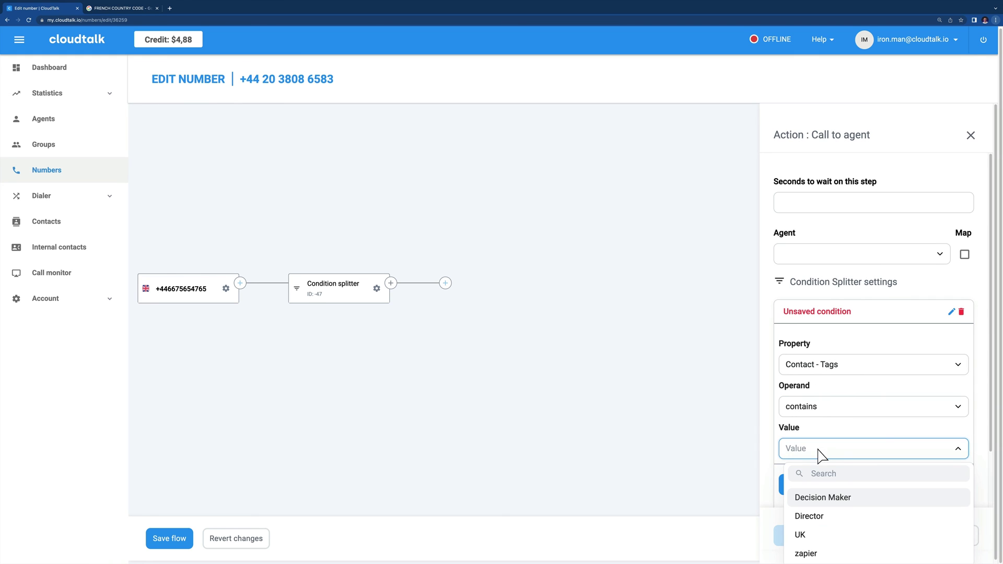
click(817, 484)
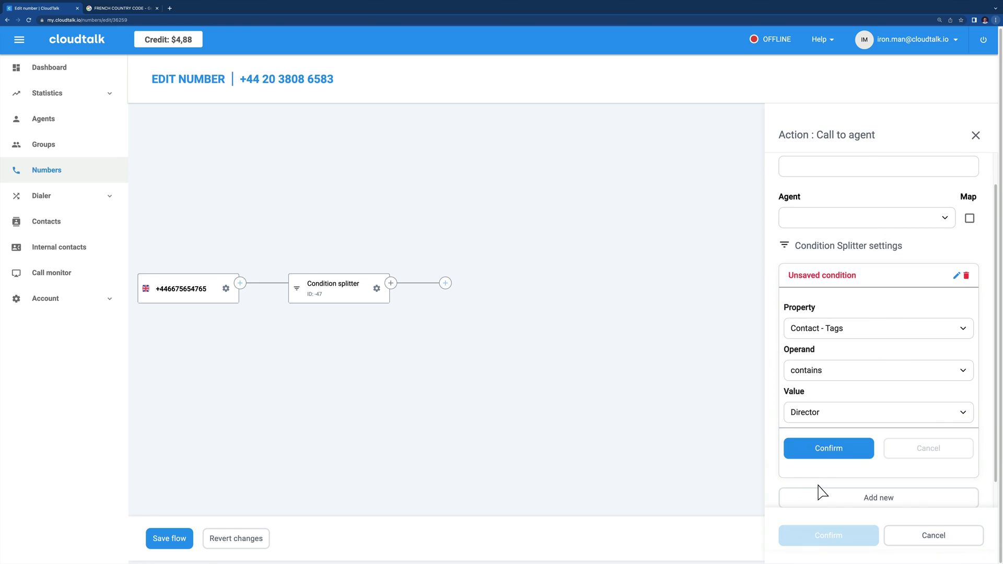
click(825, 449)
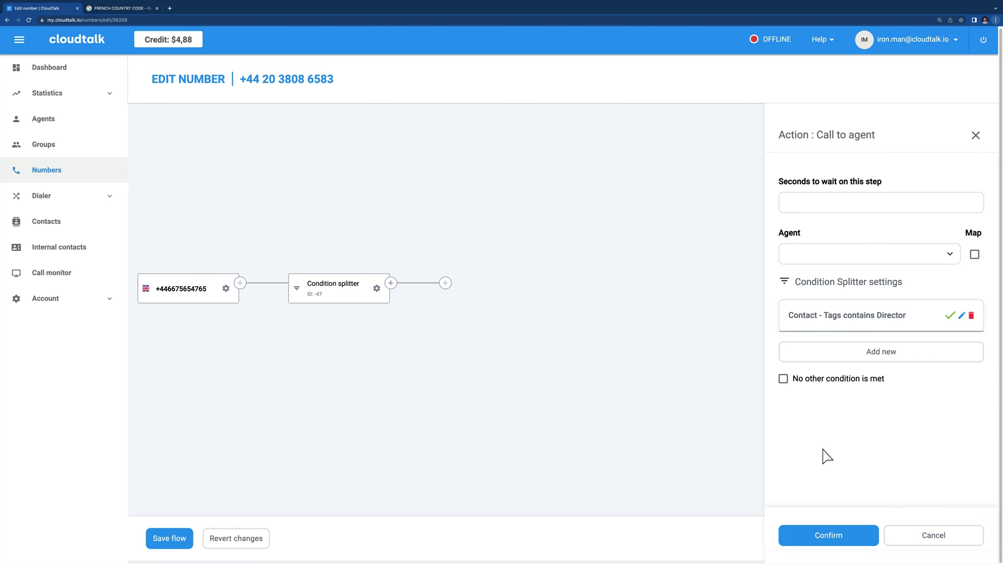
click(444, 283)
click(444, 283)
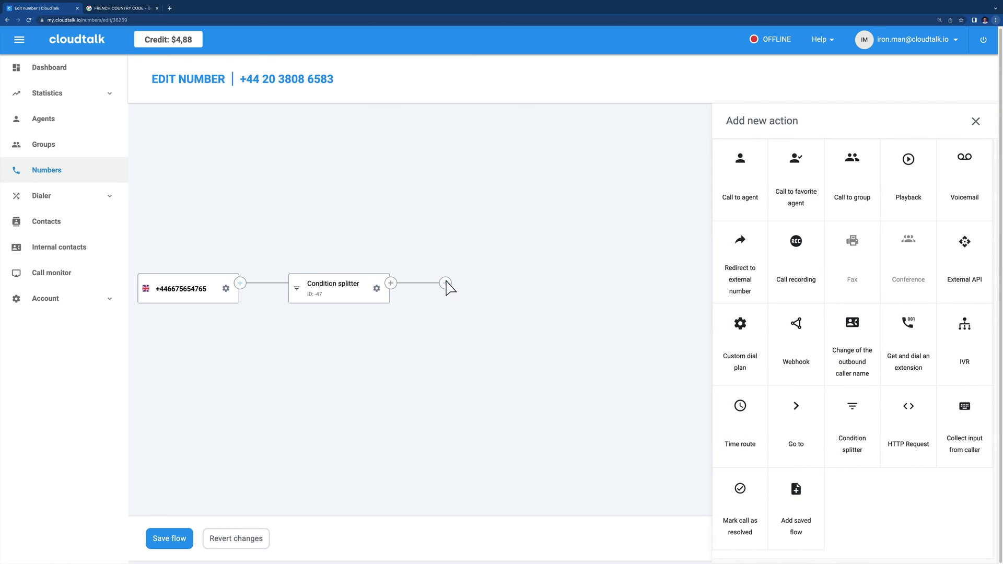
Step: Add a Call to agent branch with condition Call - External number starts with +33
click(743, 218)
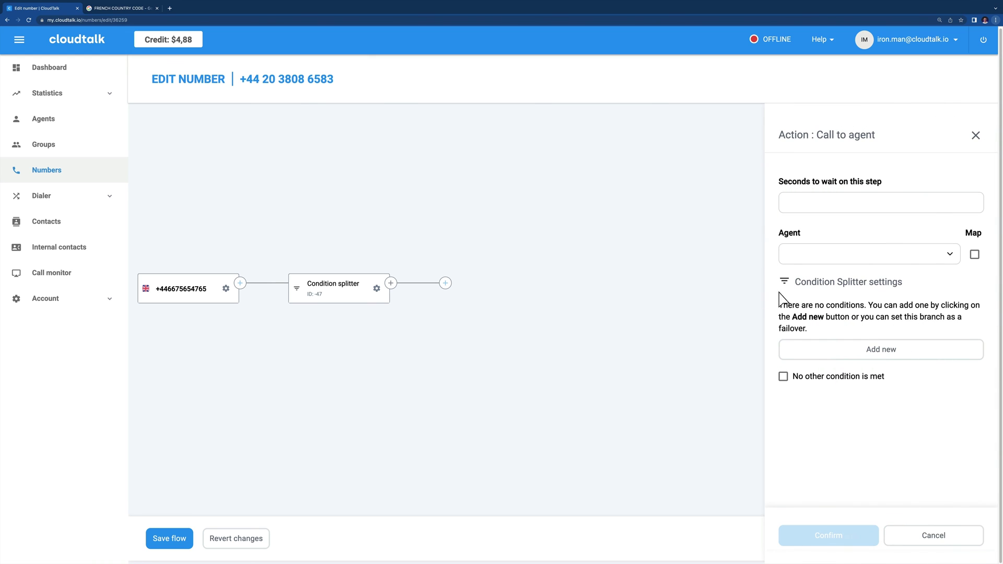
click(789, 350)
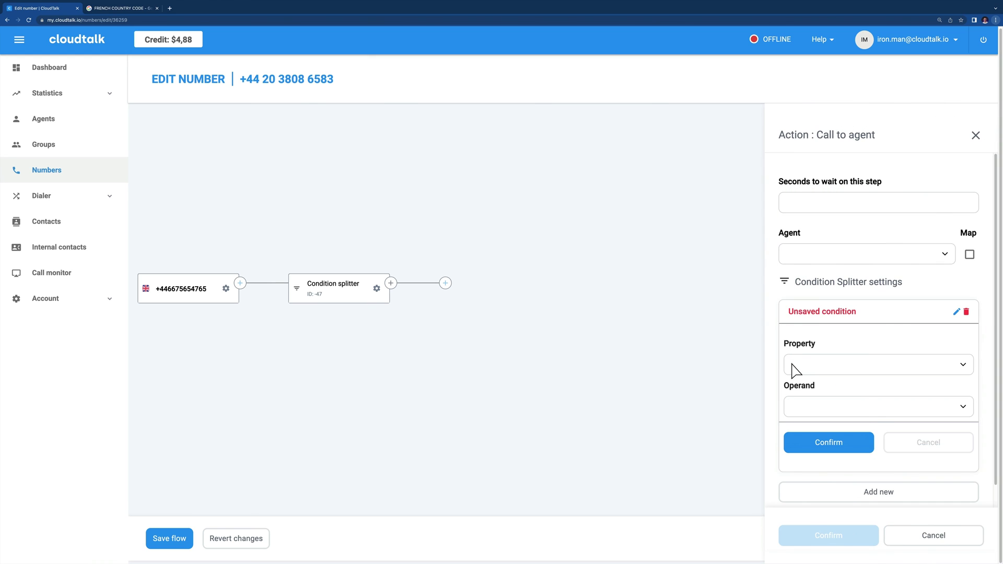
click(795, 370)
click(798, 392)
click(803, 408)
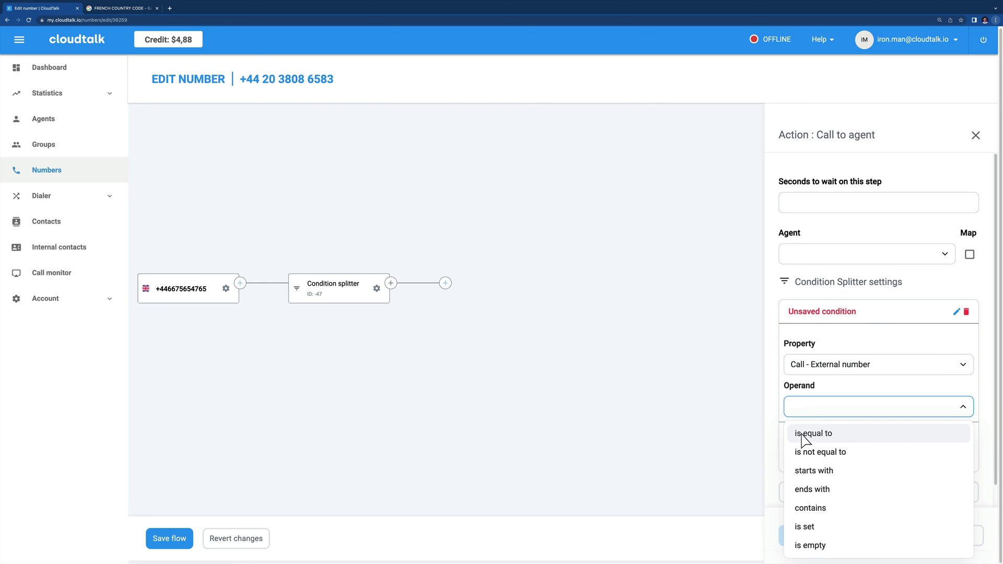
click(803, 471)
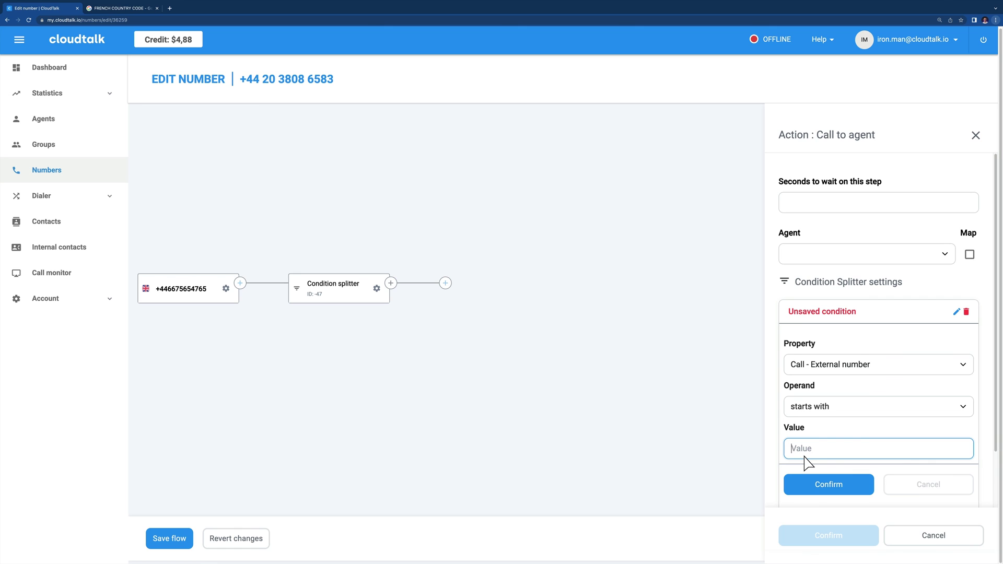
text(+33)
Step: Confirm the +33 agent branch, then add a failover Call to group step ringing Agents for 20 seconds
click(815, 484)
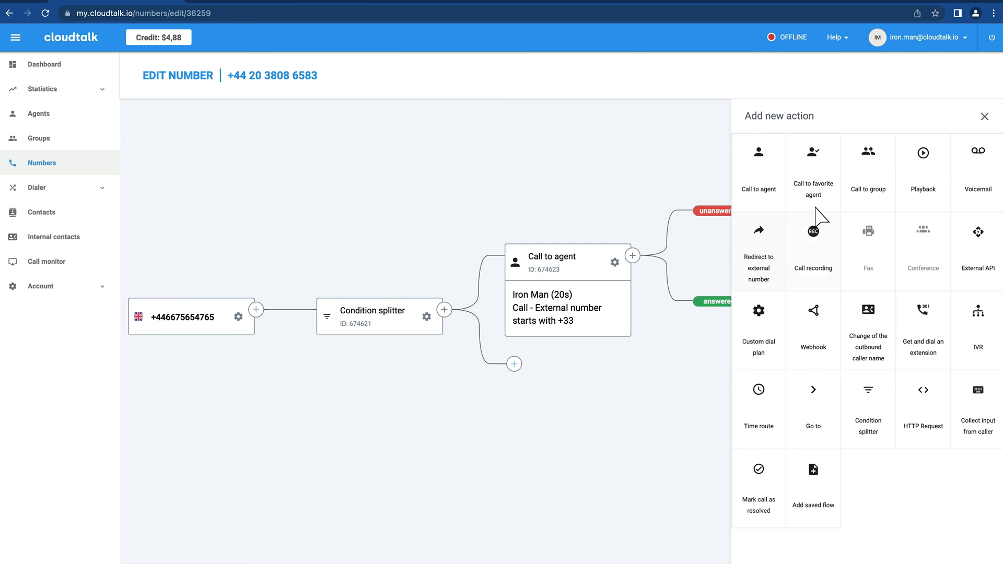
click(861, 197)
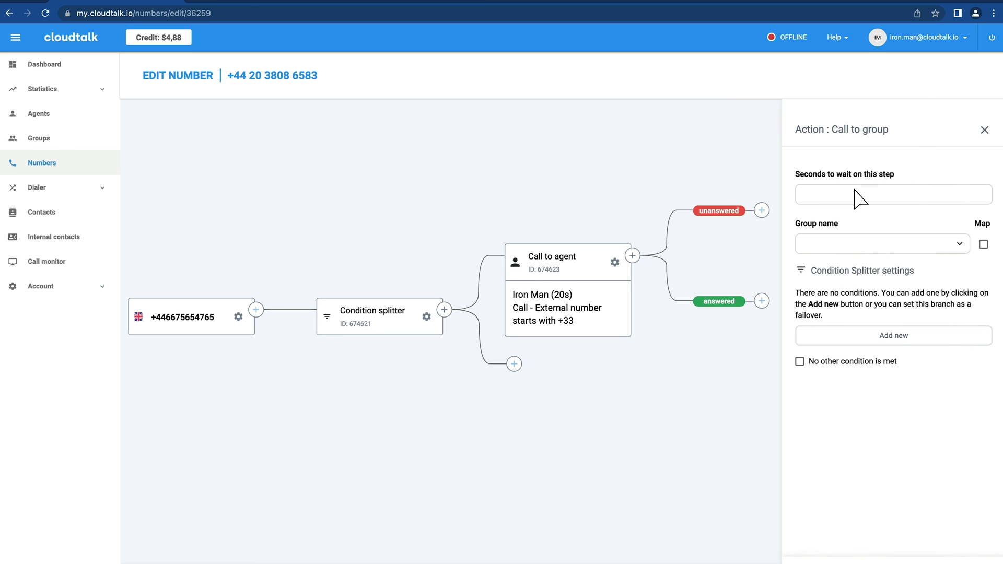
click(830, 249)
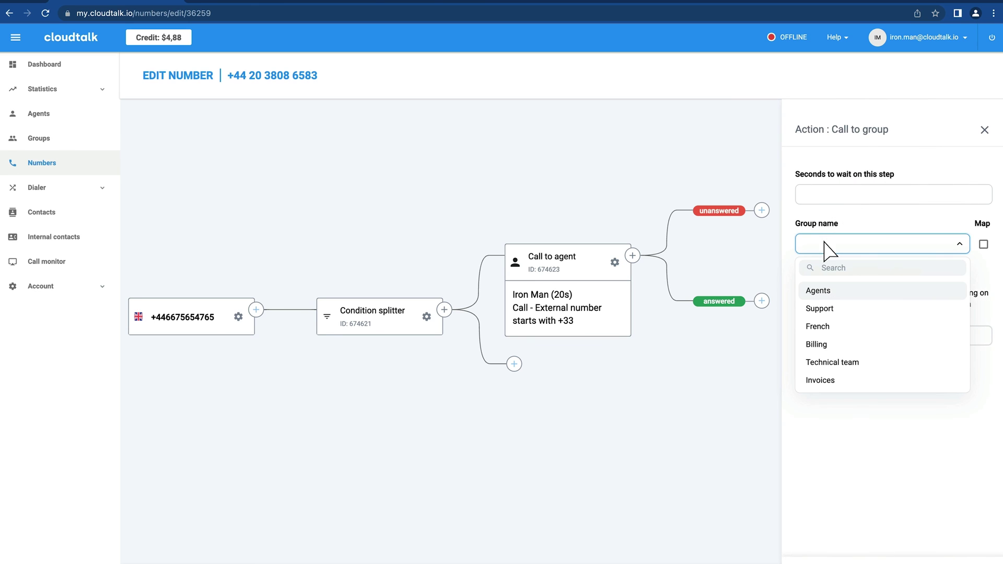
click(818, 292)
click(823, 199)
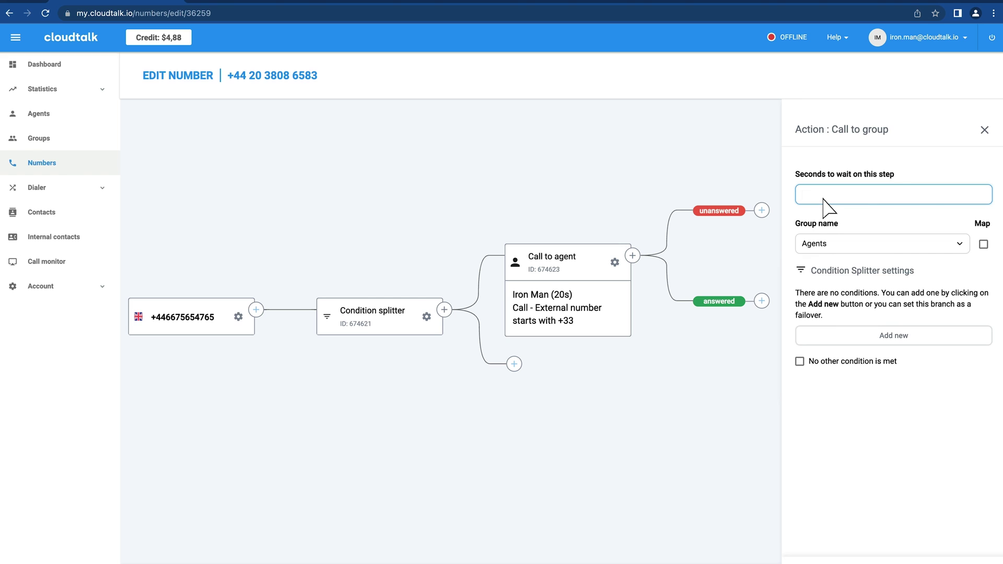
text(20)
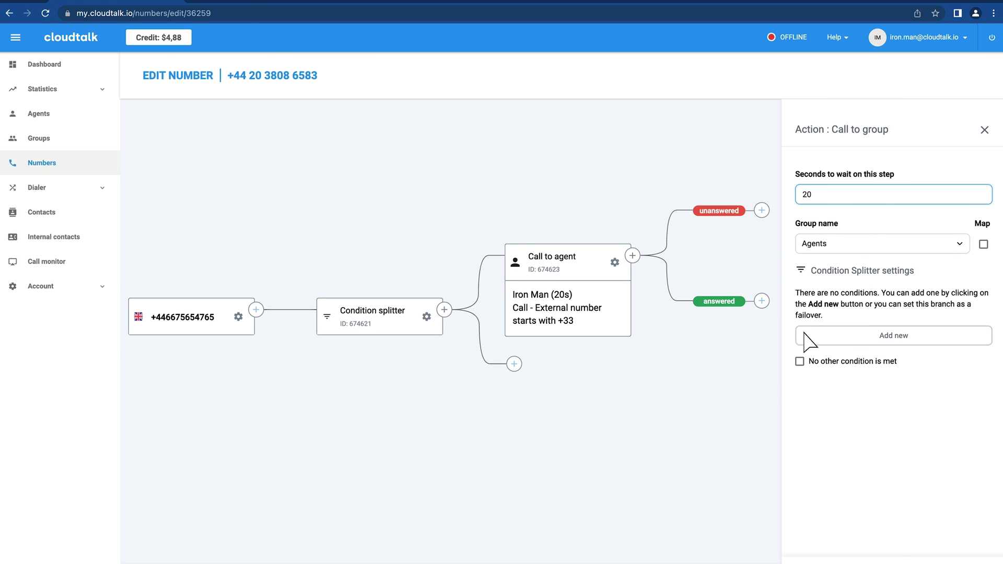
click(799, 361)
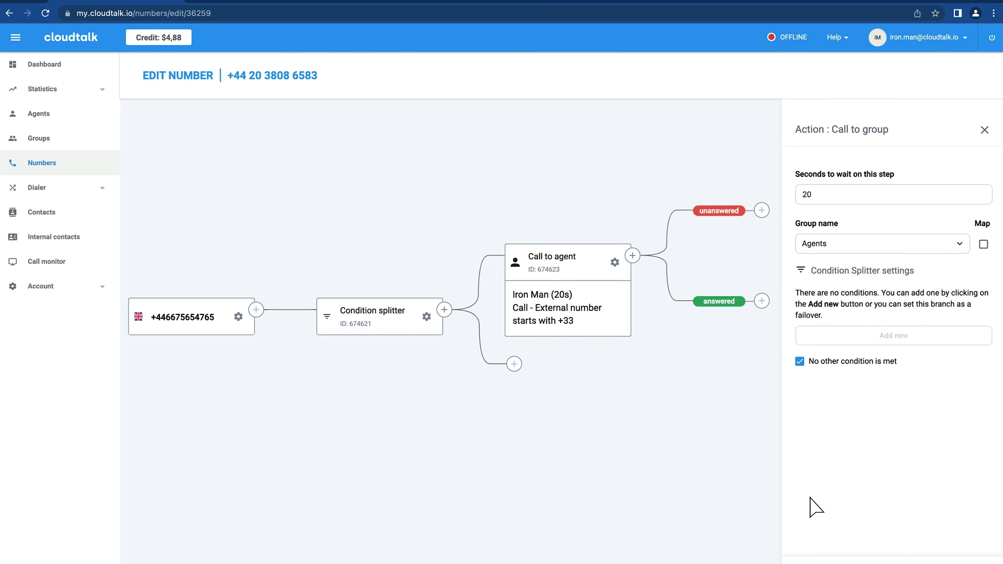